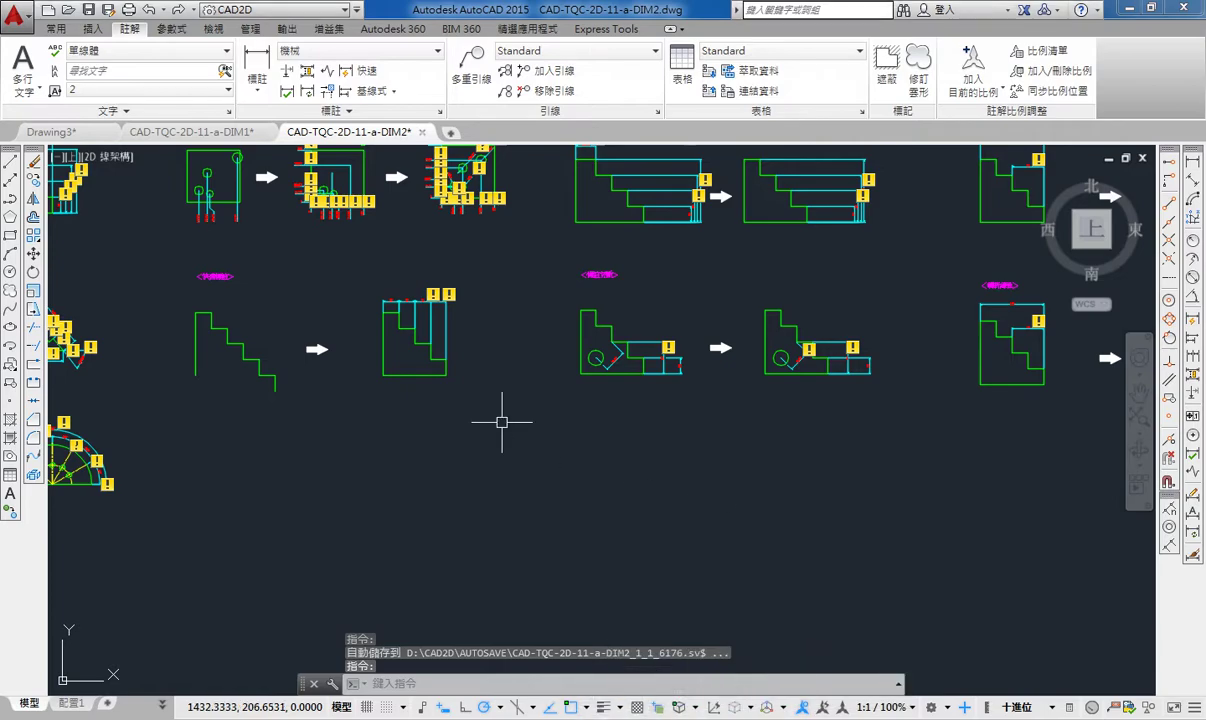
- Turn off the Annotation Monitor badges and zoom in on the 39.42 dimension
{"action": "middle_click_drag", "start_coordinate": [460, 328], "coordinate": [527, 456]}
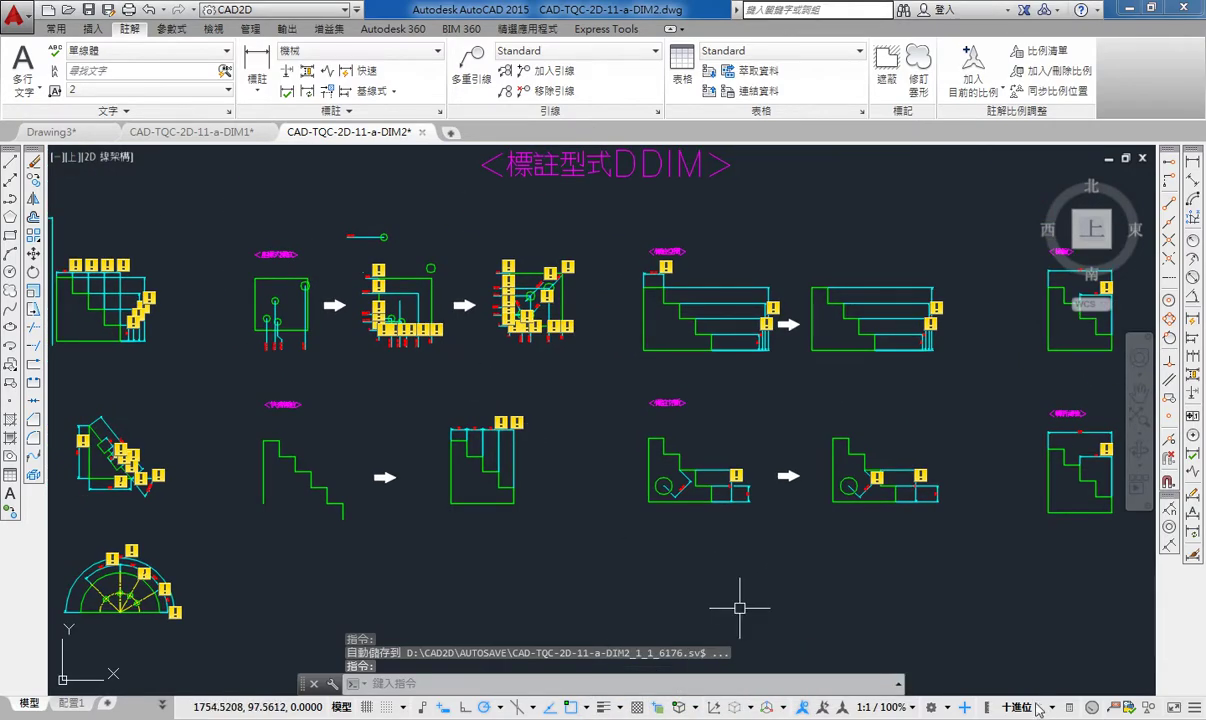
{"action": "left_click", "coordinate": [963, 707]}
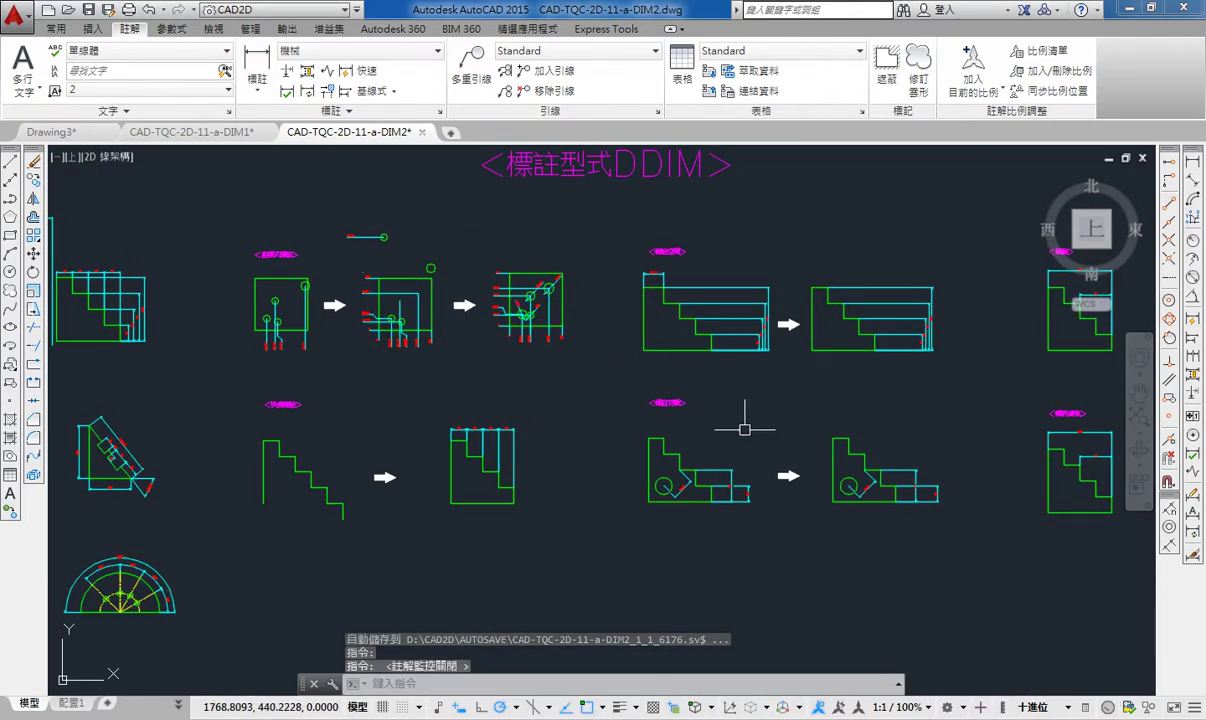
{"action": "scroll", "coordinate": [759, 237], "scroll_direction": "up", "scroll_amount": 3}
{"action": "scroll", "coordinate": [560, 256], "scroll_direction": "up", "scroll_amount": 3}
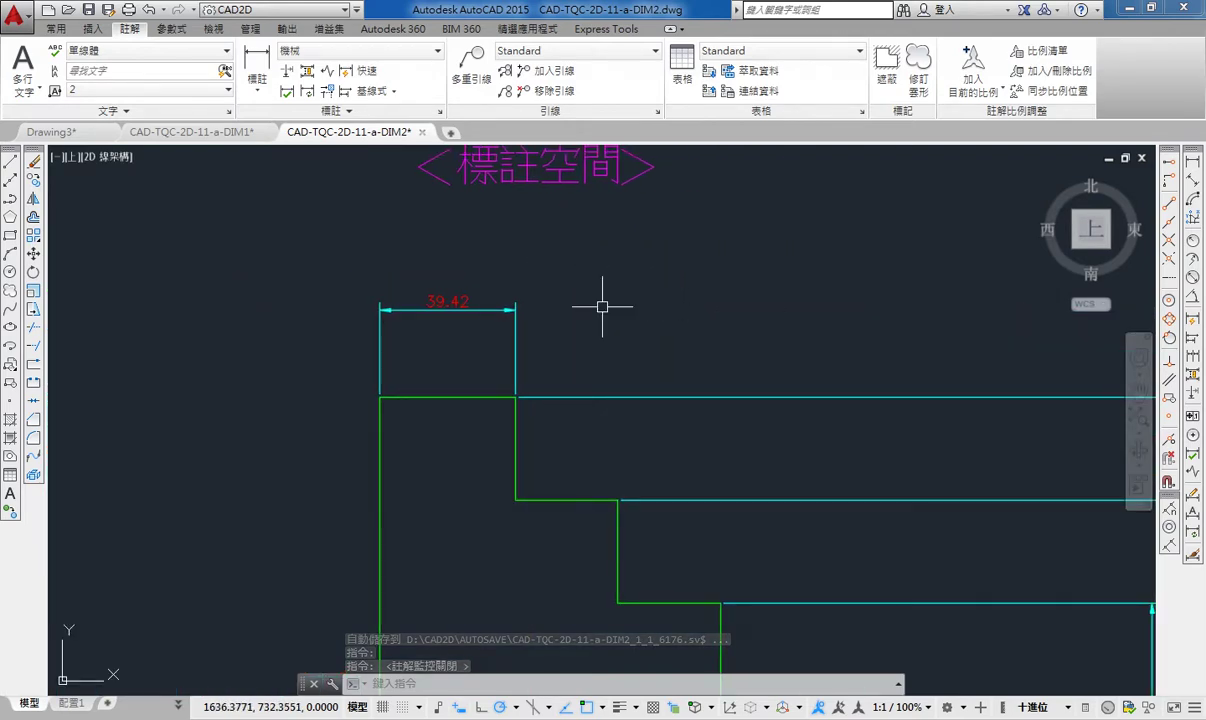
- Stretch the 39.42 dimension line above the stair outline using its text and right-end grips
{"action": "middle_click_drag", "start_coordinate": [587, 320], "coordinate": [604, 315]}
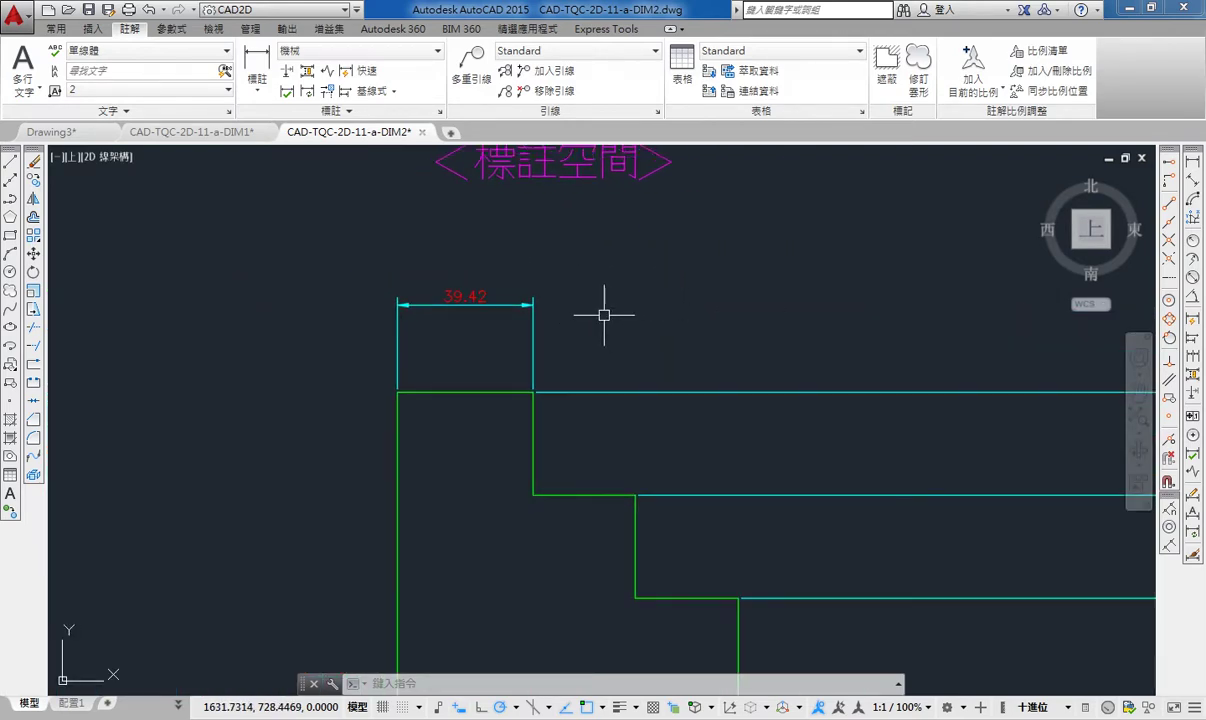
{"action": "scroll", "coordinate": [604, 315], "scroll_direction": "up", "scroll_amount": 2}
{"action": "left_click", "coordinate": [447, 299]}
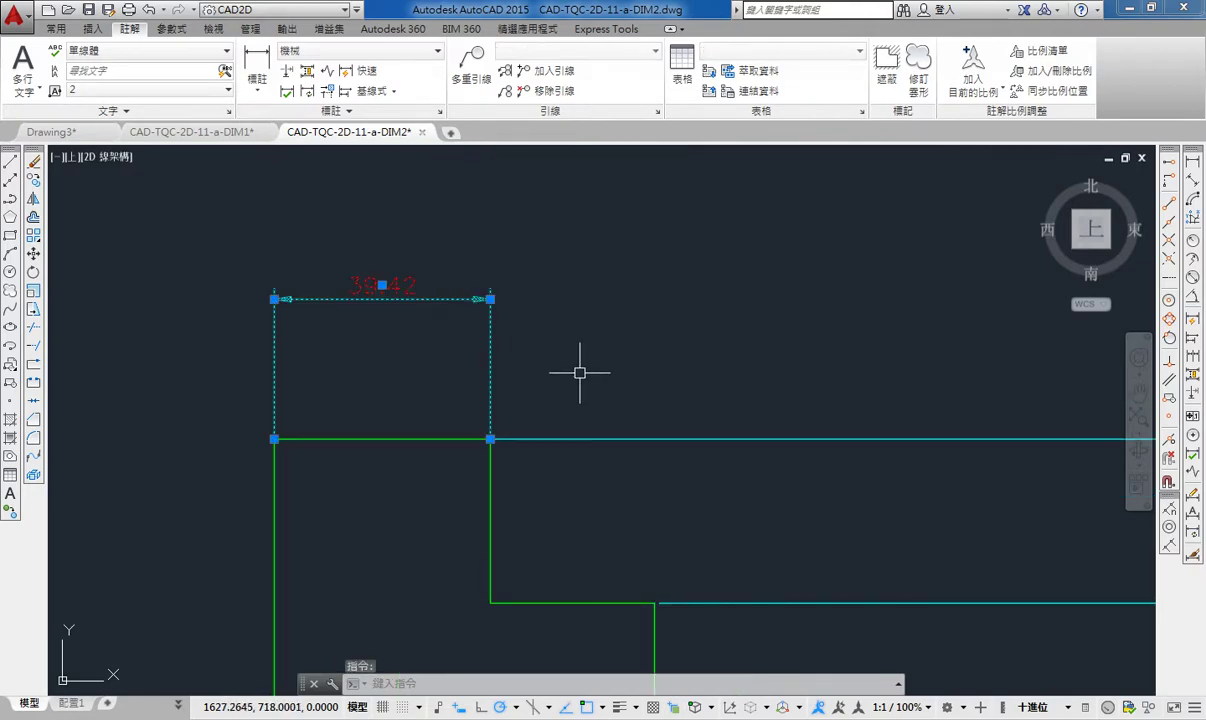
{"action": "left_click", "coordinate": [383, 286]}
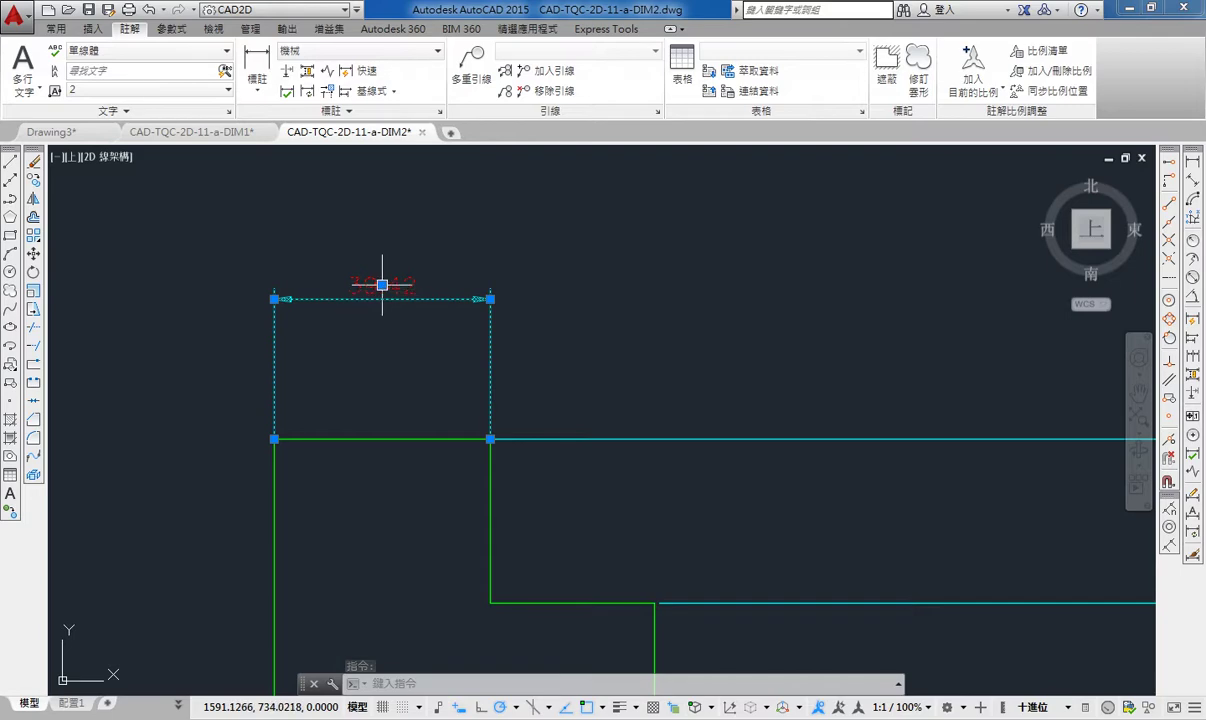
{"action": "left_click", "coordinate": [383, 238]}
{"action": "mouse_move", "coordinate": [489, 238]}
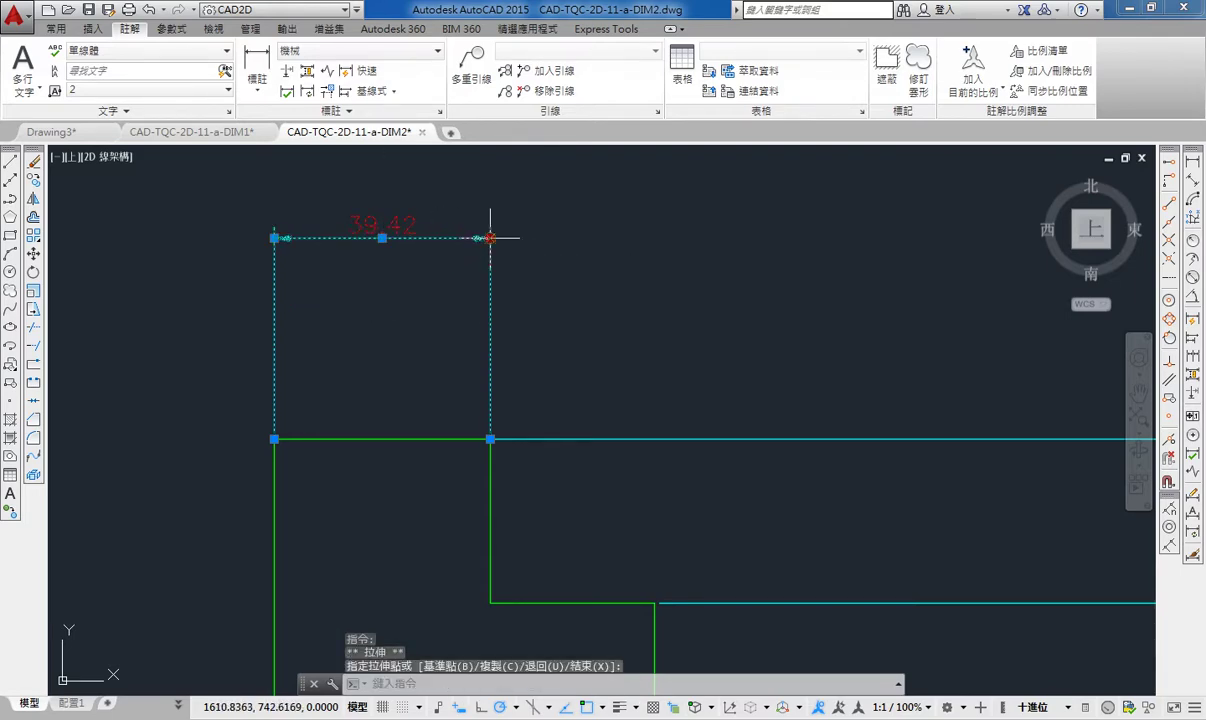
{"action": "left_click", "coordinate": [490, 238]}
{"action": "left_click", "coordinate": [489, 296]}
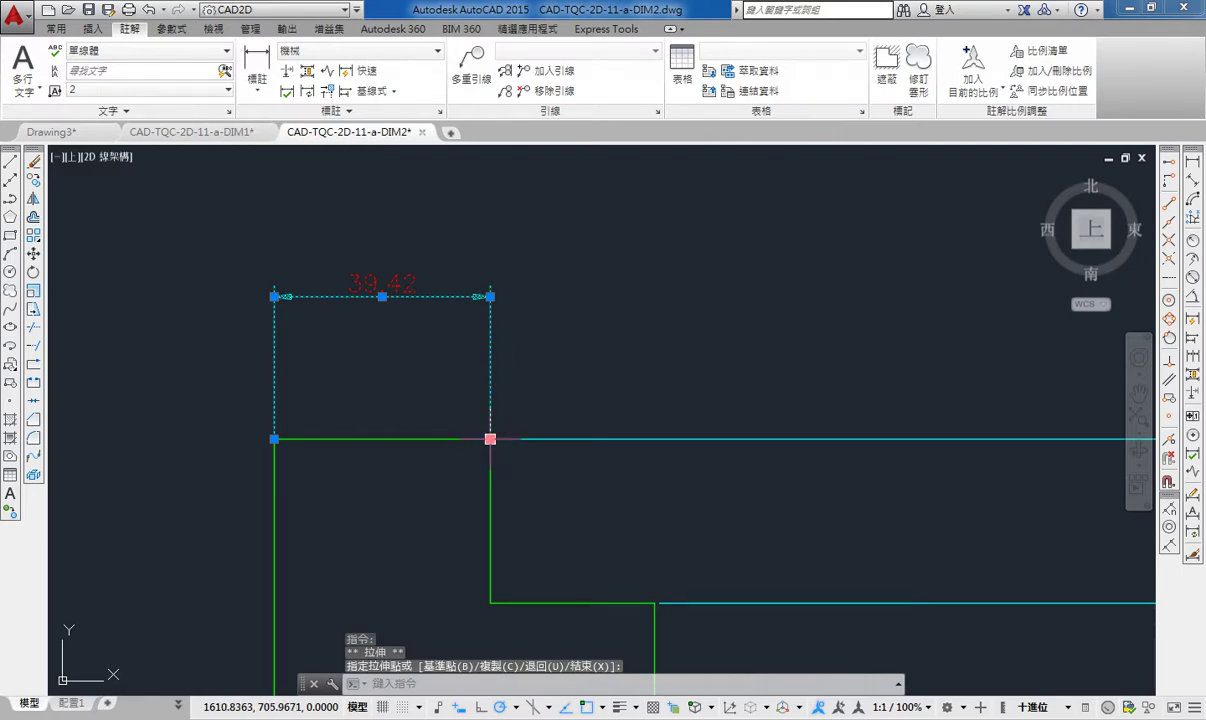
{"action": "left_click", "coordinate": [258, 245]}
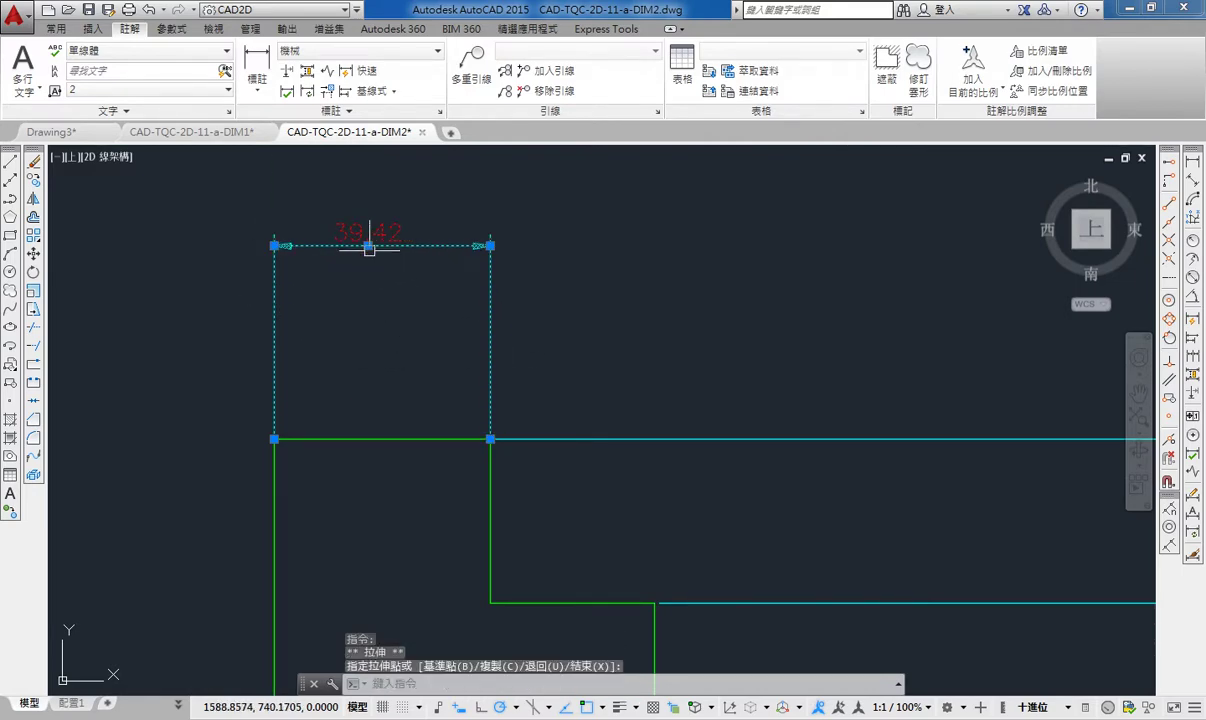
{"action": "mouse_move", "coordinate": [382, 297]}
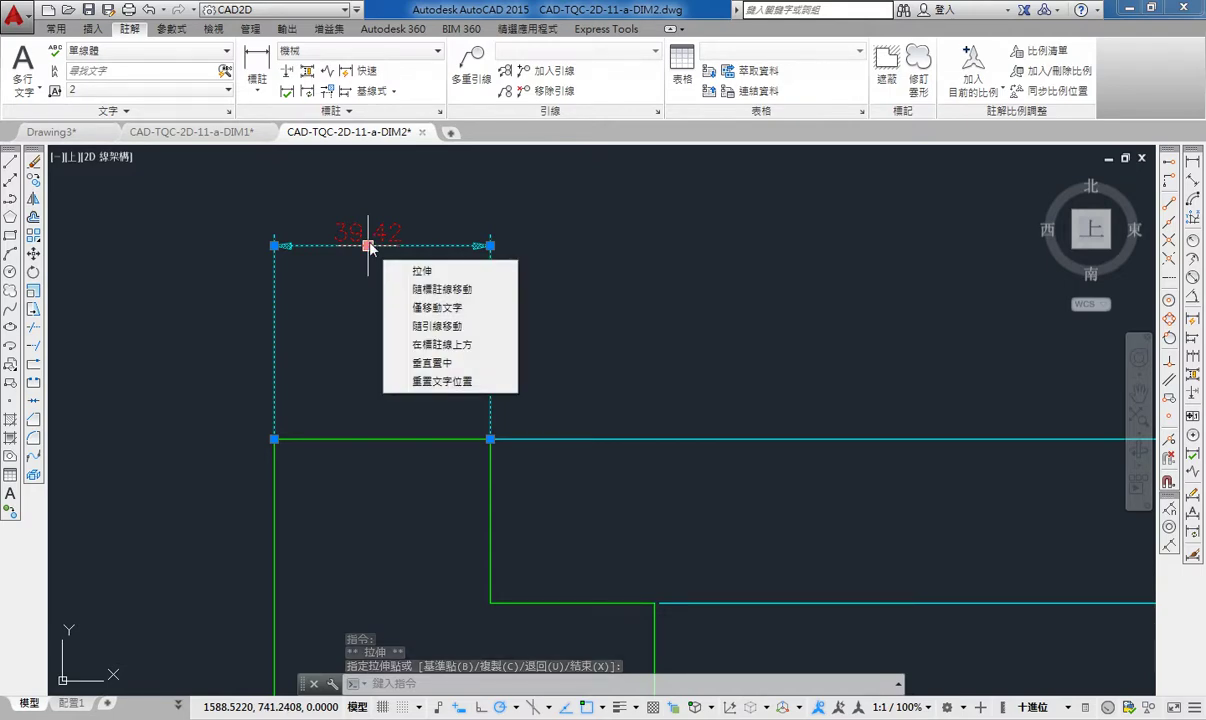
- Center the 39.42 text vertically, restretch the dimension, then move the text above with a leader
{"action": "left_click", "coordinate": [452, 365]}
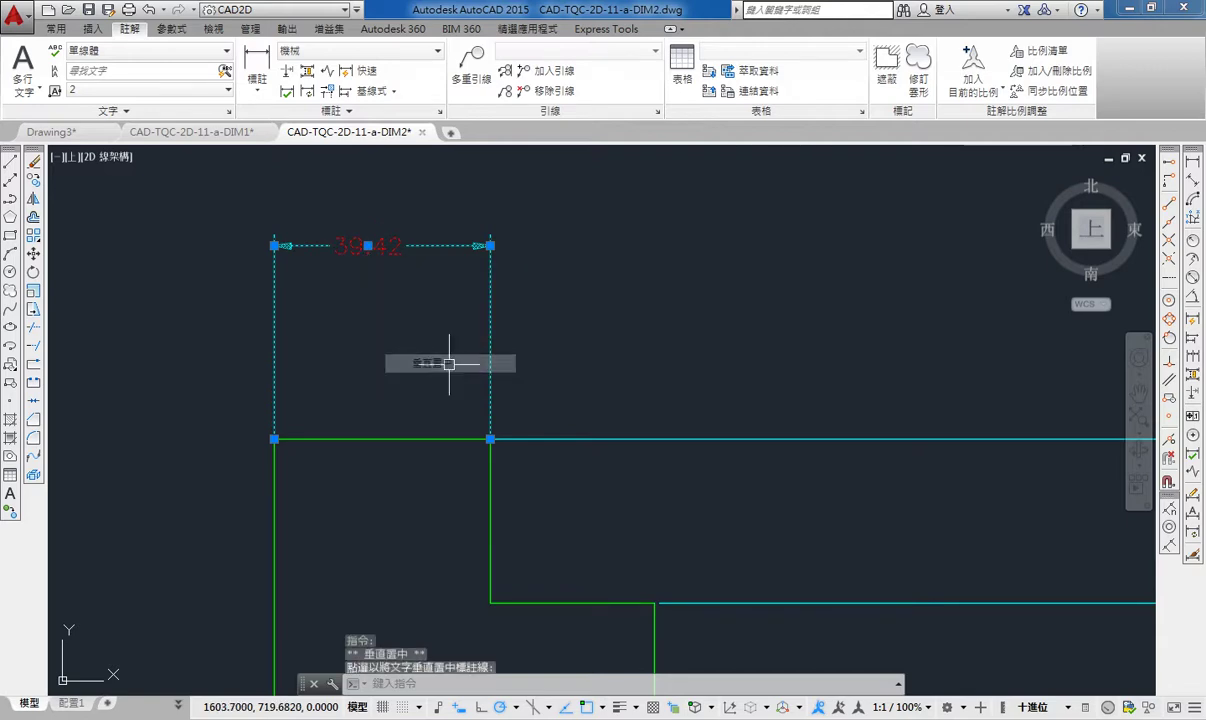
{"action": "left_click", "coordinate": [368, 245]}
{"action": "left_click", "coordinate": [384, 281]}
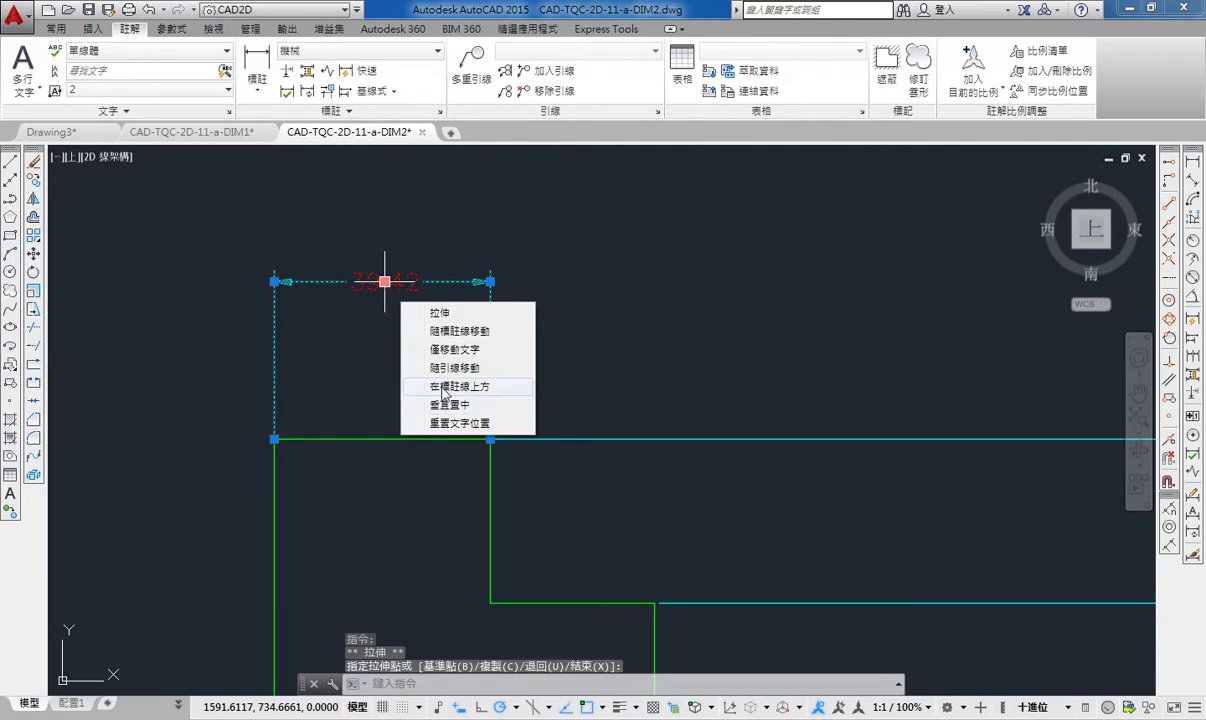
{"action": "mouse_move", "coordinate": [369, 246]}
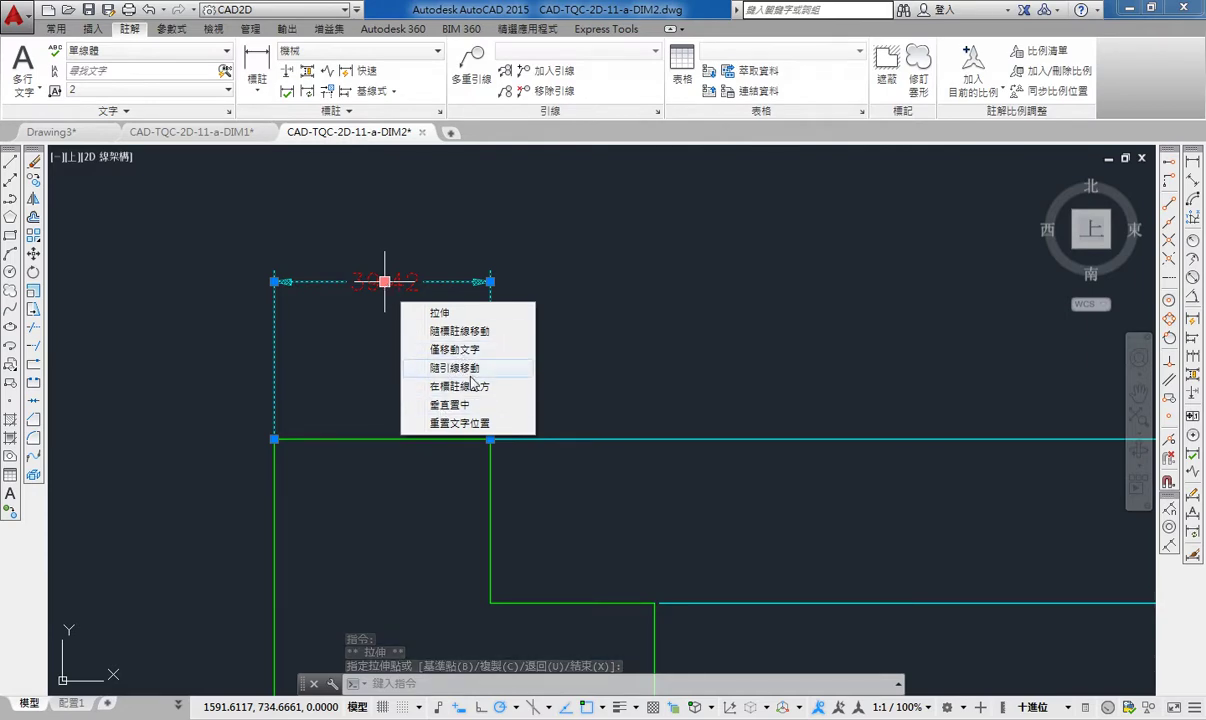
{"action": "left_click", "coordinate": [468, 369]}
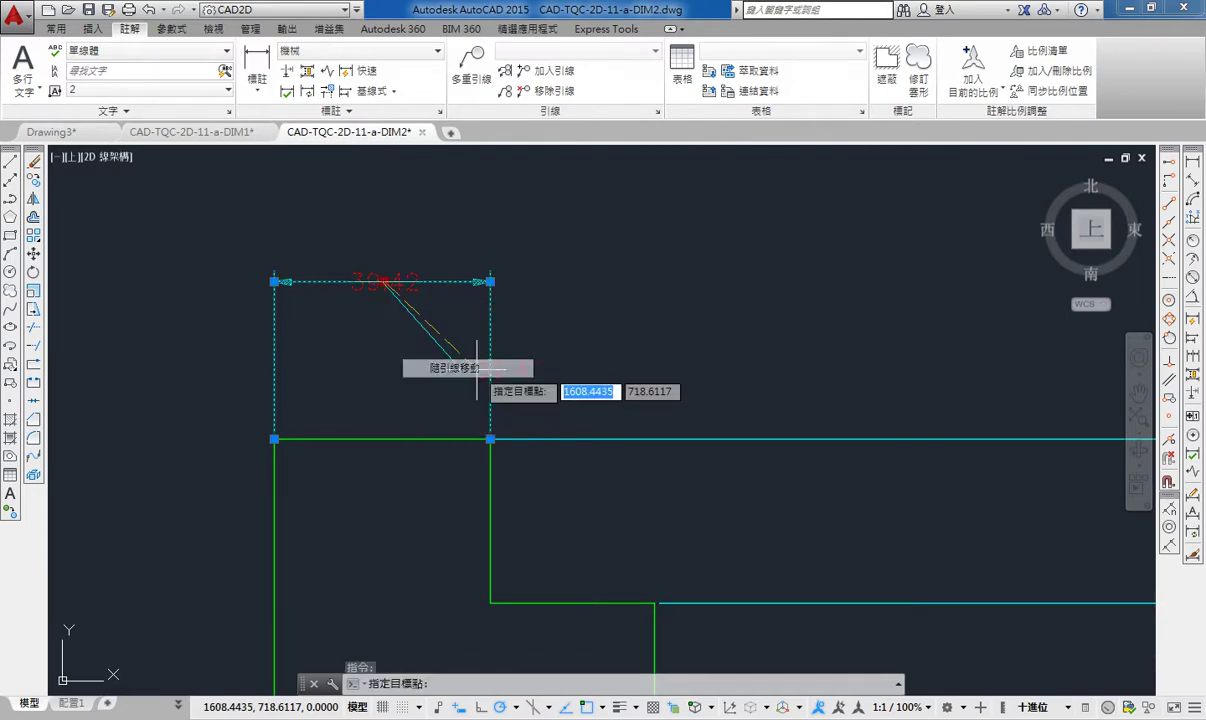
{"action": "left_click", "coordinate": [415, 232]}
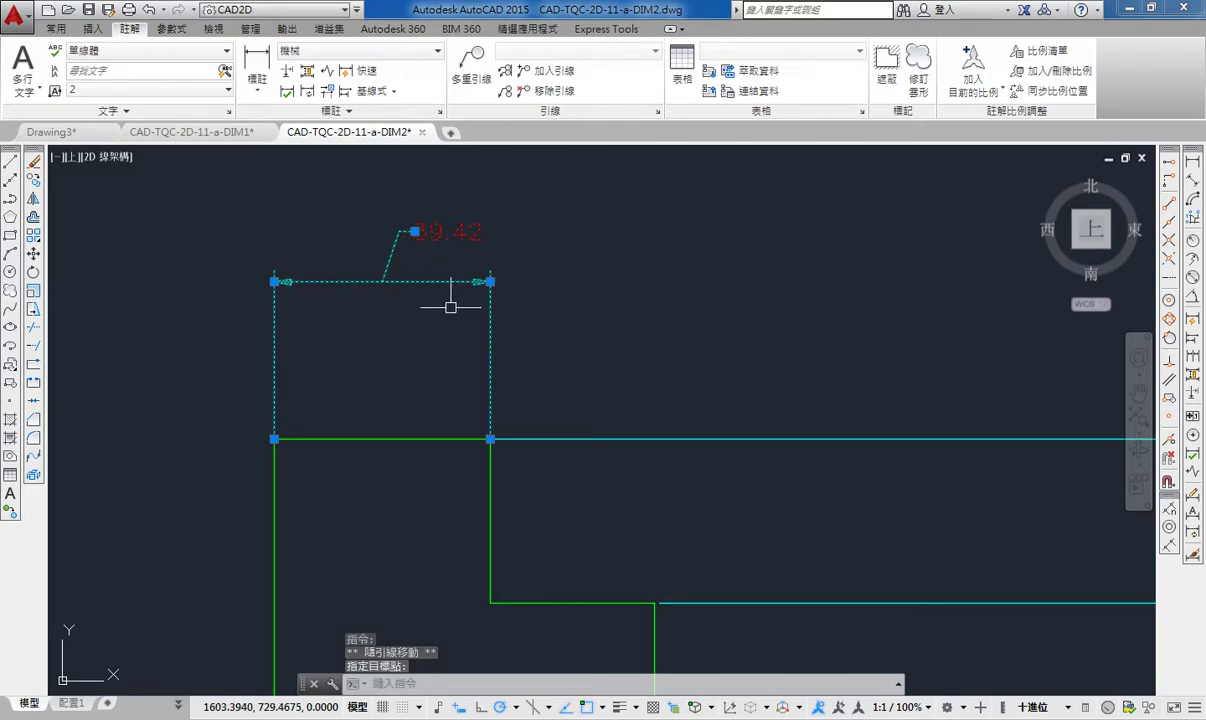
- Show the dimension's Properties, then review the 機械 style in Dimension Style Manager without changes
{"action": "right_click", "coordinate": [439, 234]}
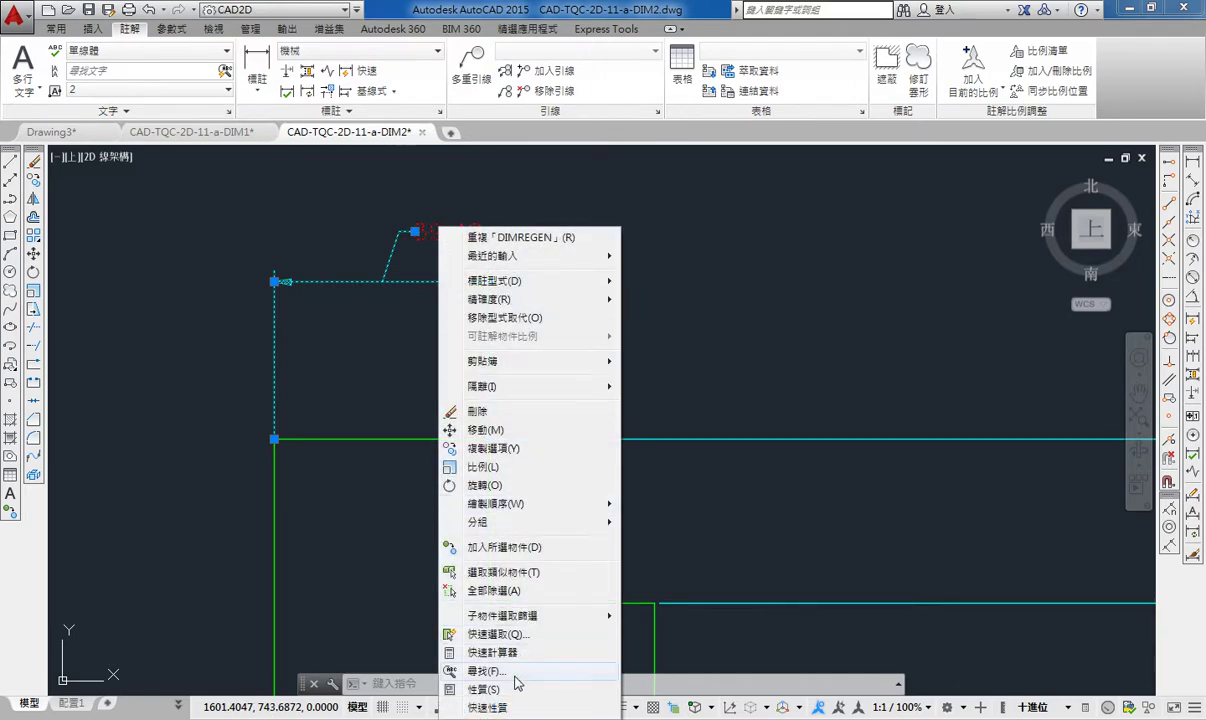
{"action": "left_click", "coordinate": [508, 690]}
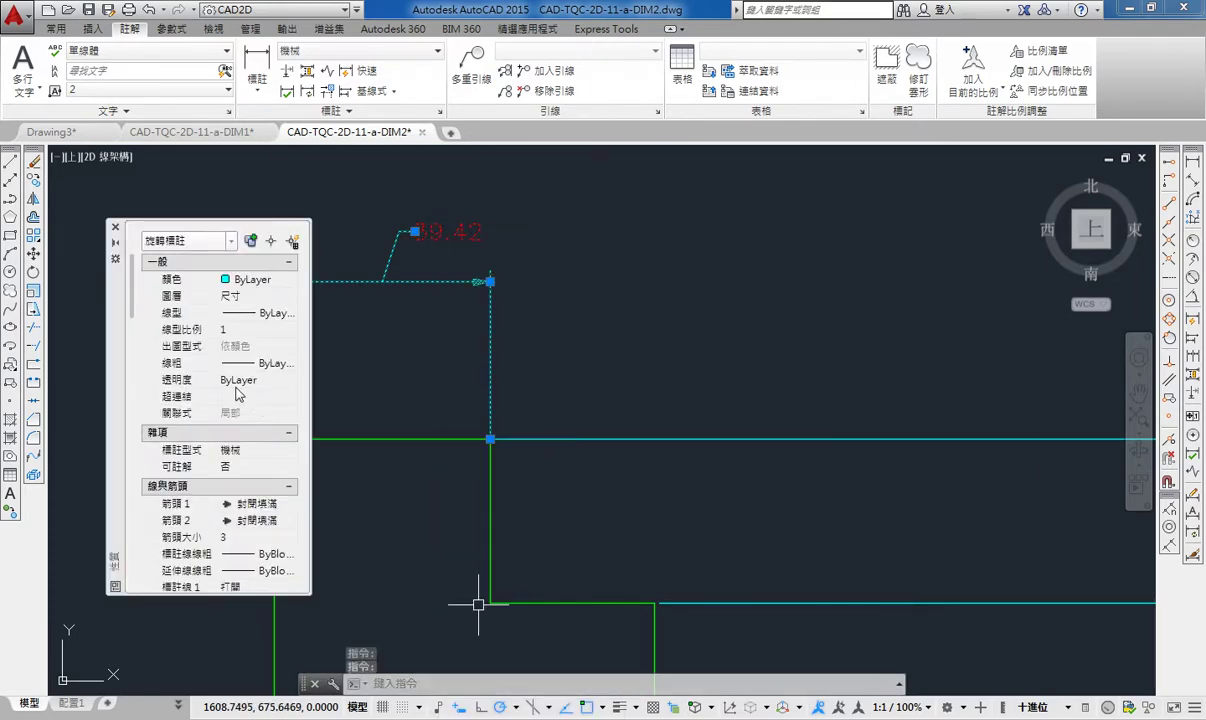
{"action": "left_click", "coordinate": [441, 112]}
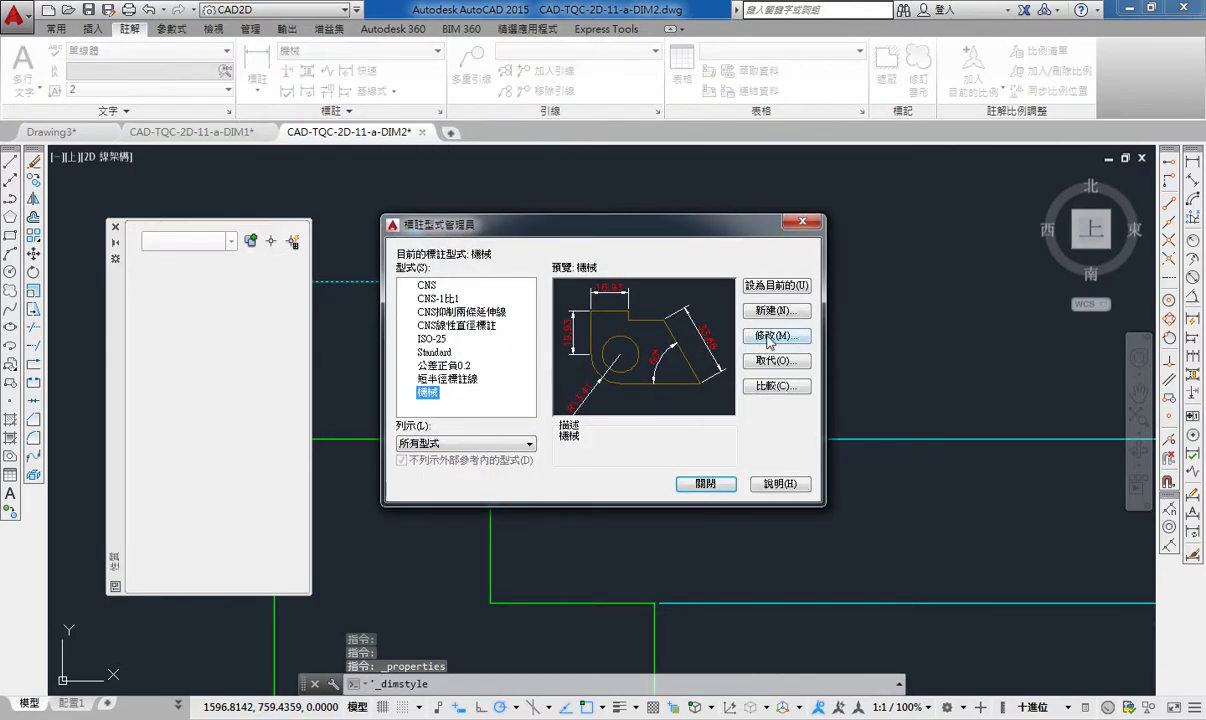
{"action": "left_click", "coordinate": [768, 337]}
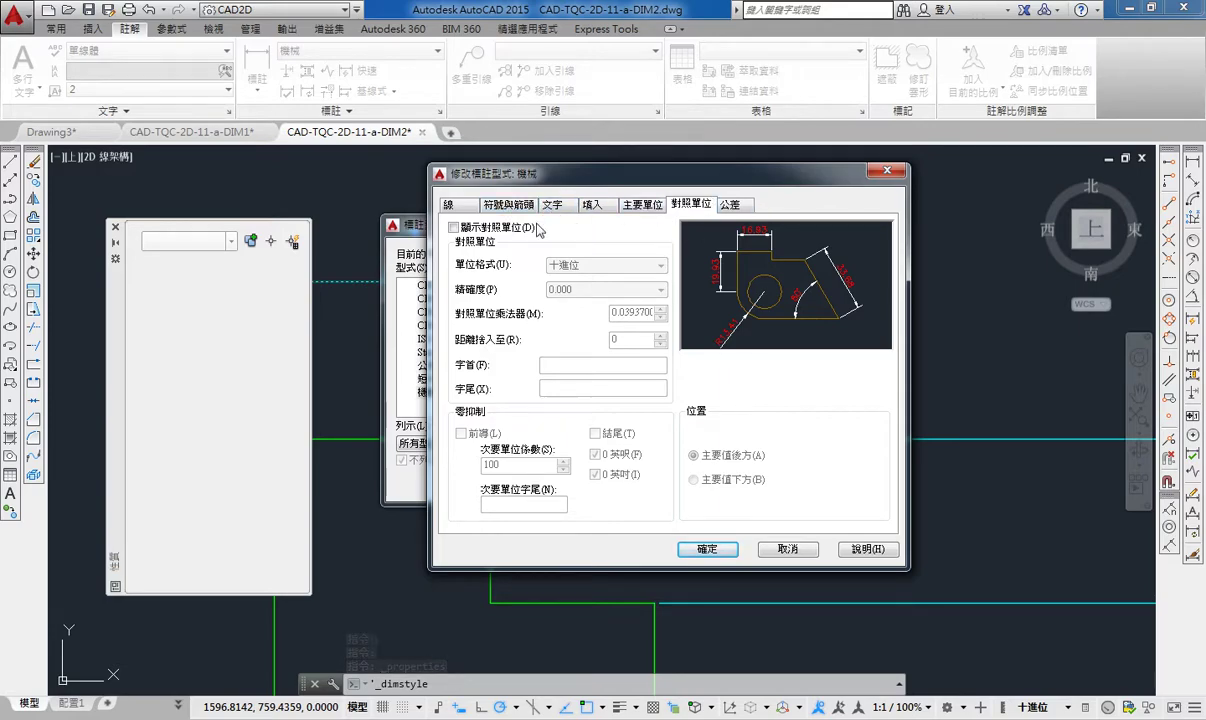
{"action": "left_click", "coordinate": [806, 546]}
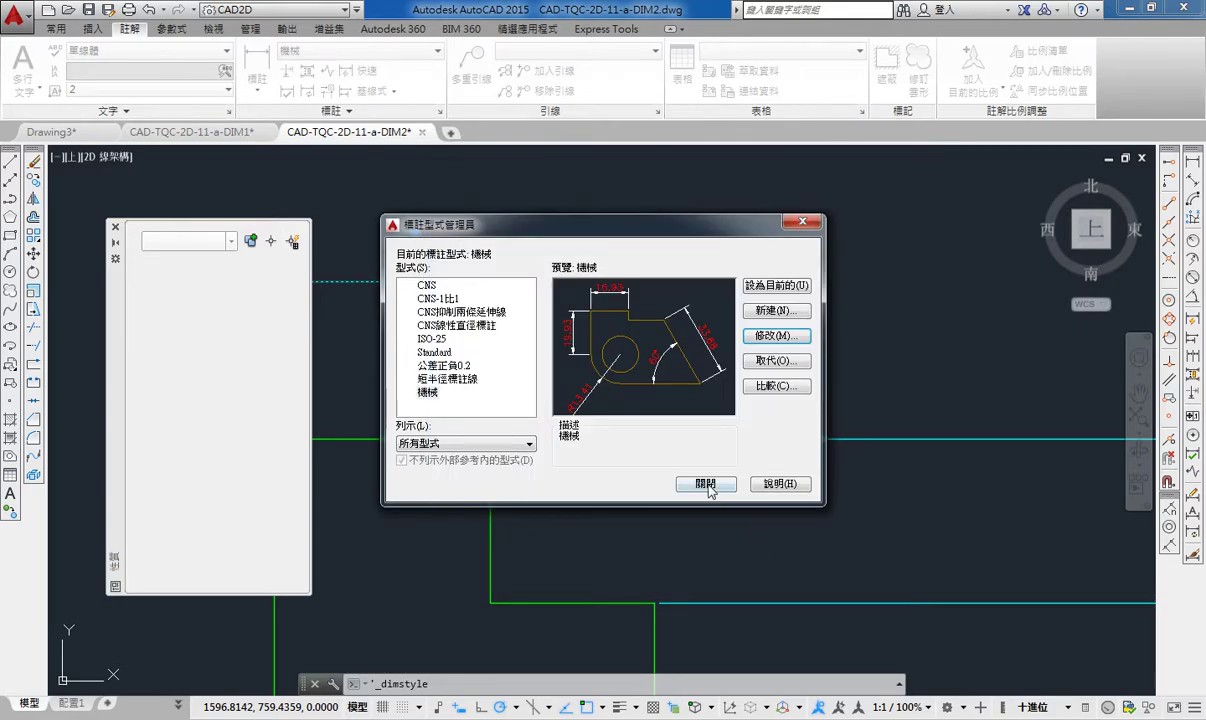
{"action": "left_click", "coordinate": [706, 485]}
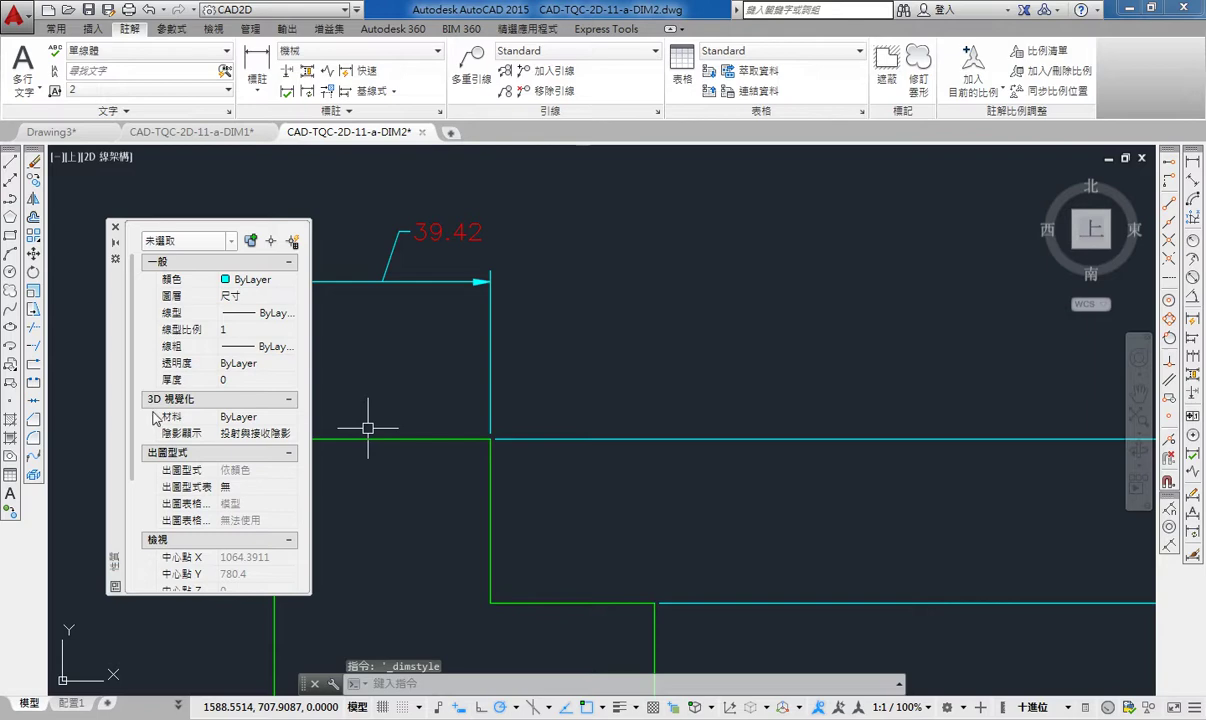
- Scroll through the 39.42 dimension's properties, then close the palette and deselect it
{"action": "left_click", "coordinate": [416, 234]}
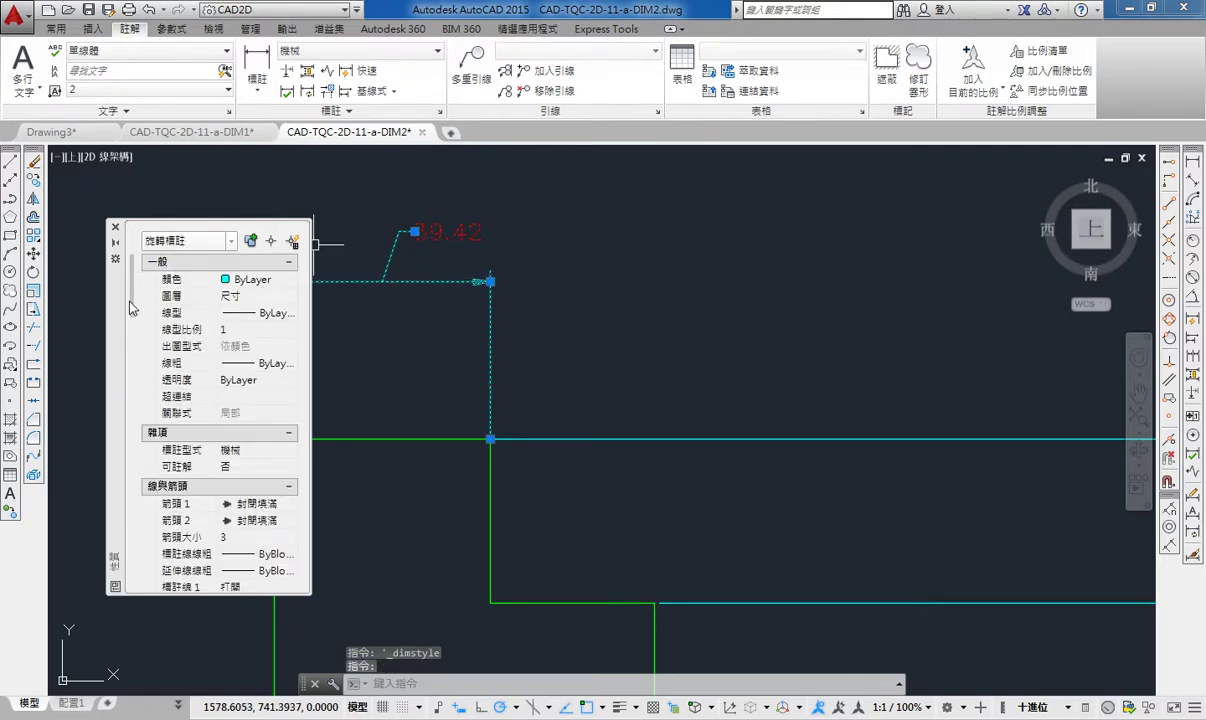
{"action": "mouse_move", "coordinate": [131, 307]}
{"action": "left_mouse_down"}
{"action": "mouse_move", "coordinate": [155, 346]}
{"action": "mouse_move", "coordinate": [128, 437]}
{"action": "mouse_move", "coordinate": [138, 500]}
{"action": "left_mouse_up"}
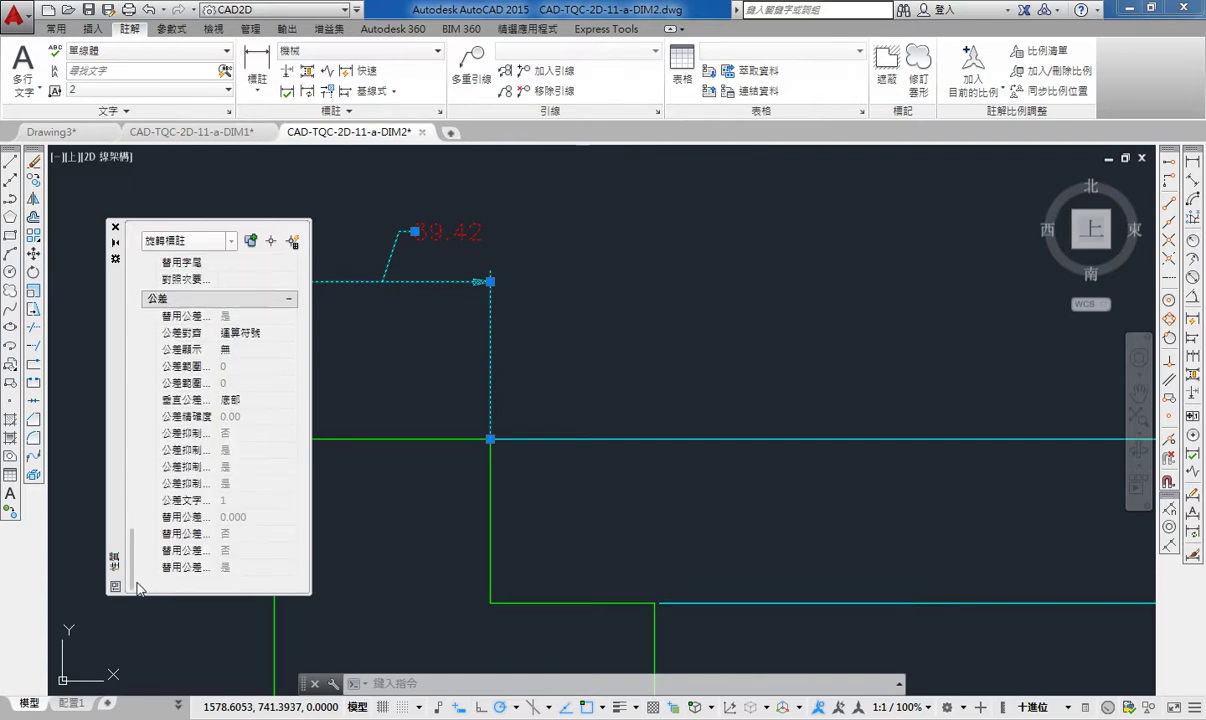
{"action": "mouse_move", "coordinate": [139, 508]}
{"action": "left_mouse_down"}
{"action": "mouse_move", "coordinate": [141, 318]}
{"action": "mouse_move", "coordinate": [139, 430]}
{"action": "mouse_move", "coordinate": [141, 399]}
{"action": "left_mouse_up"}
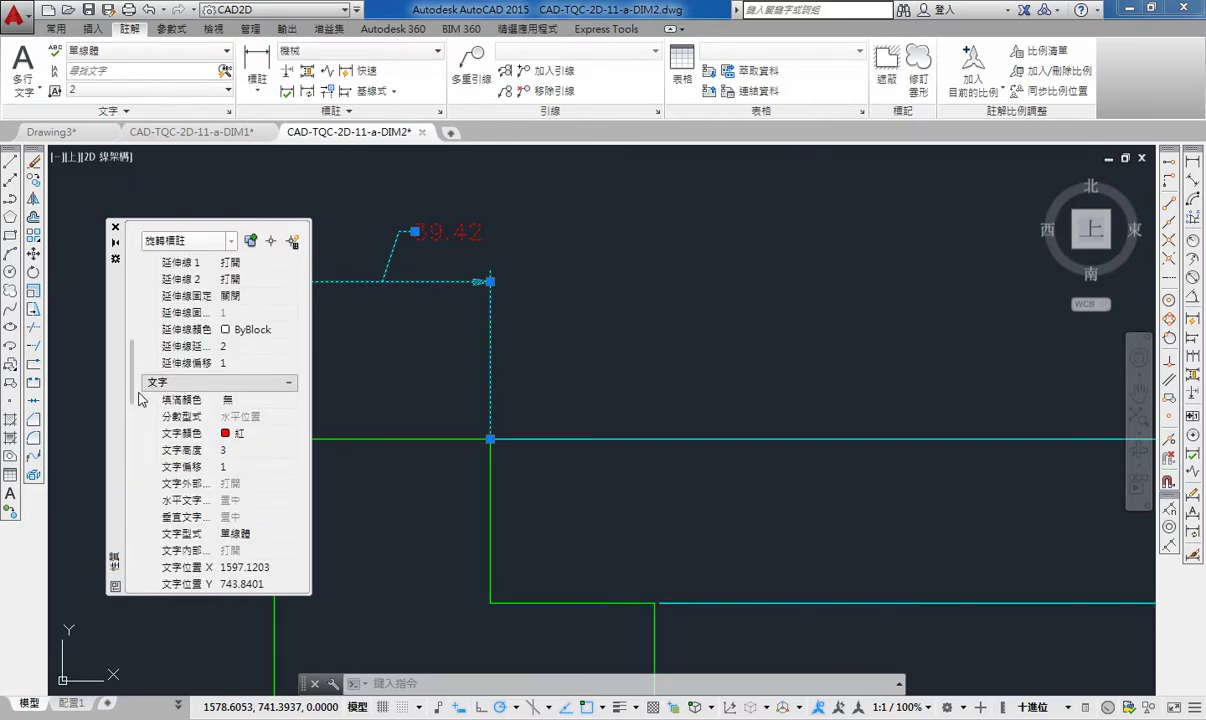
{"action": "left_click", "coordinate": [115, 229]}
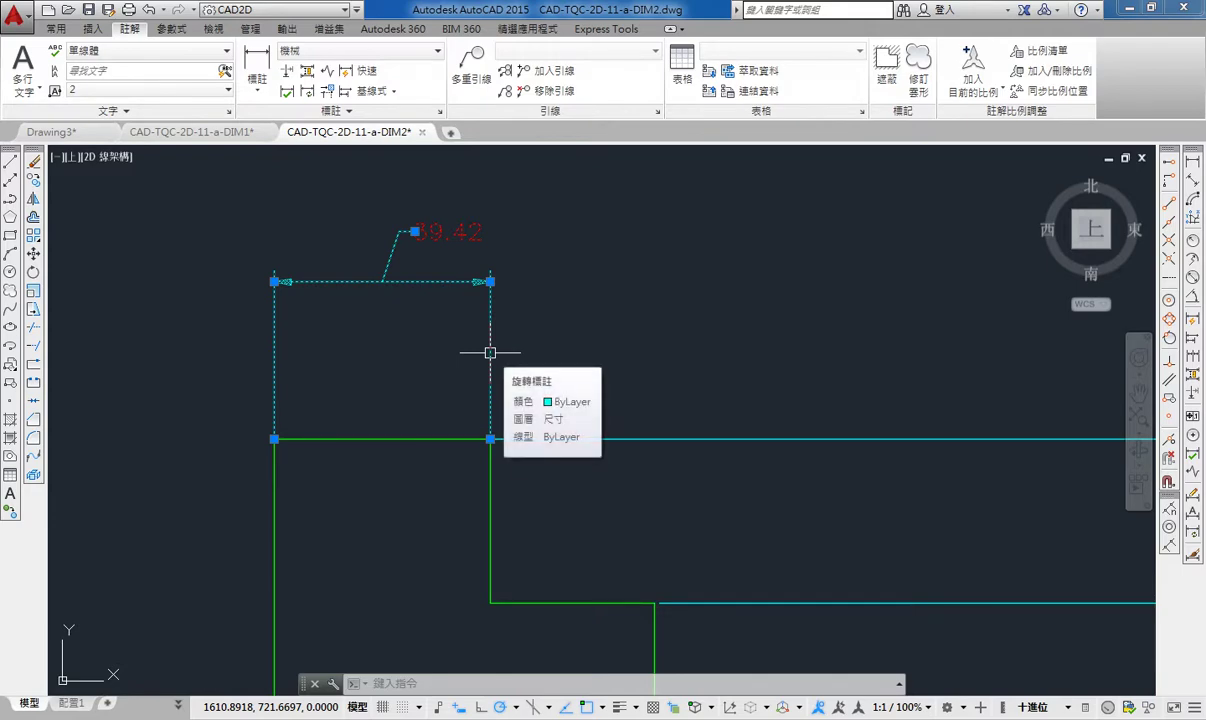
{"action": "key", "text": "Escape"}
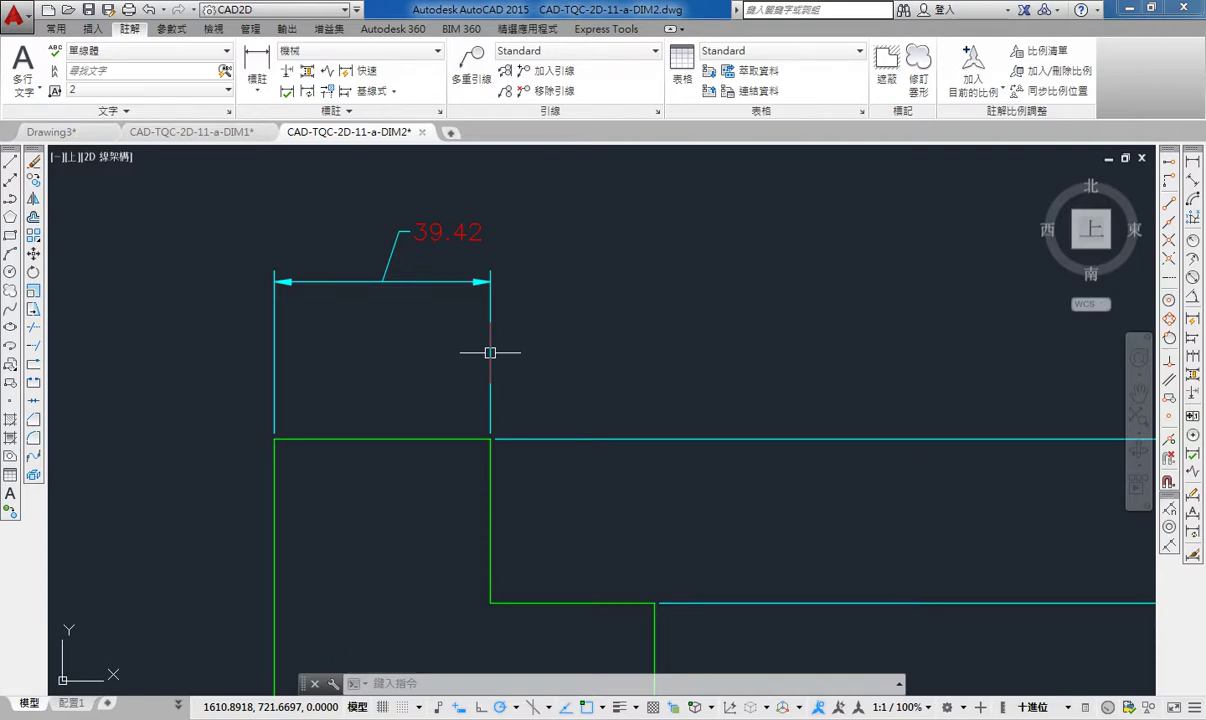
- Check the expanded Dimensions panel, then start DIMEDIT to reach the Home/New/Rotate/Oblique prompt
{"action": "left_click", "coordinate": [403, 111]}
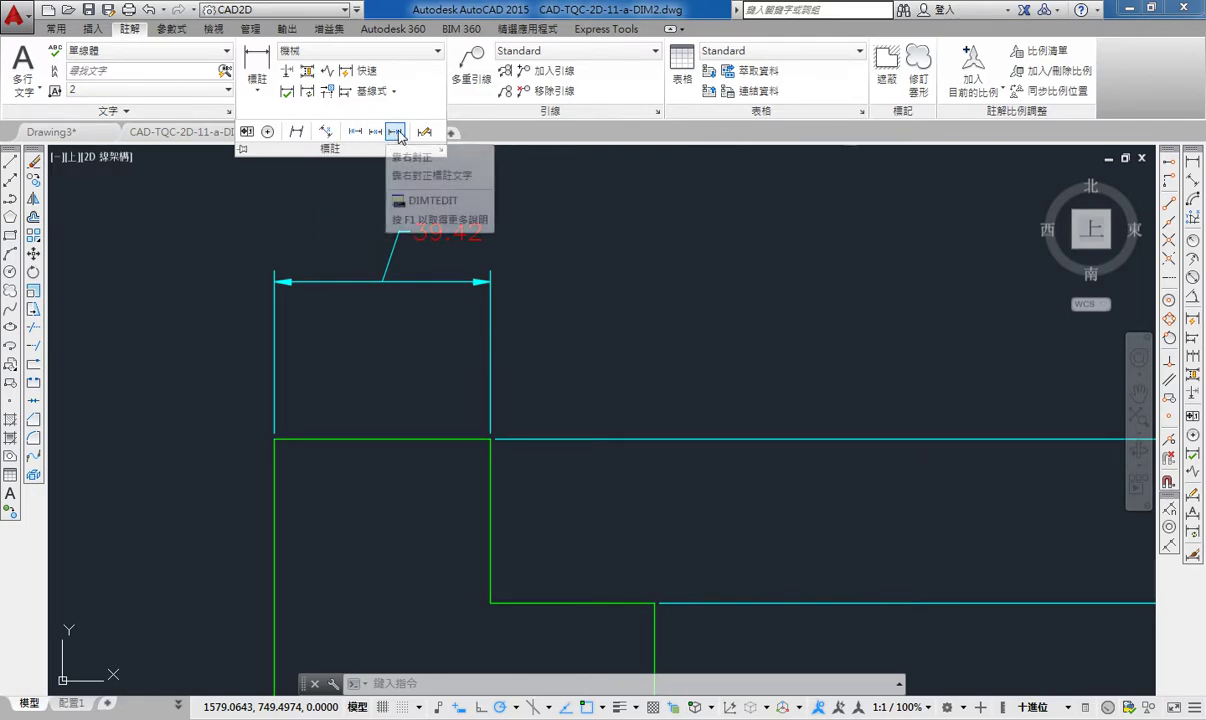
{"action": "left_click", "coordinate": [377, 133]}
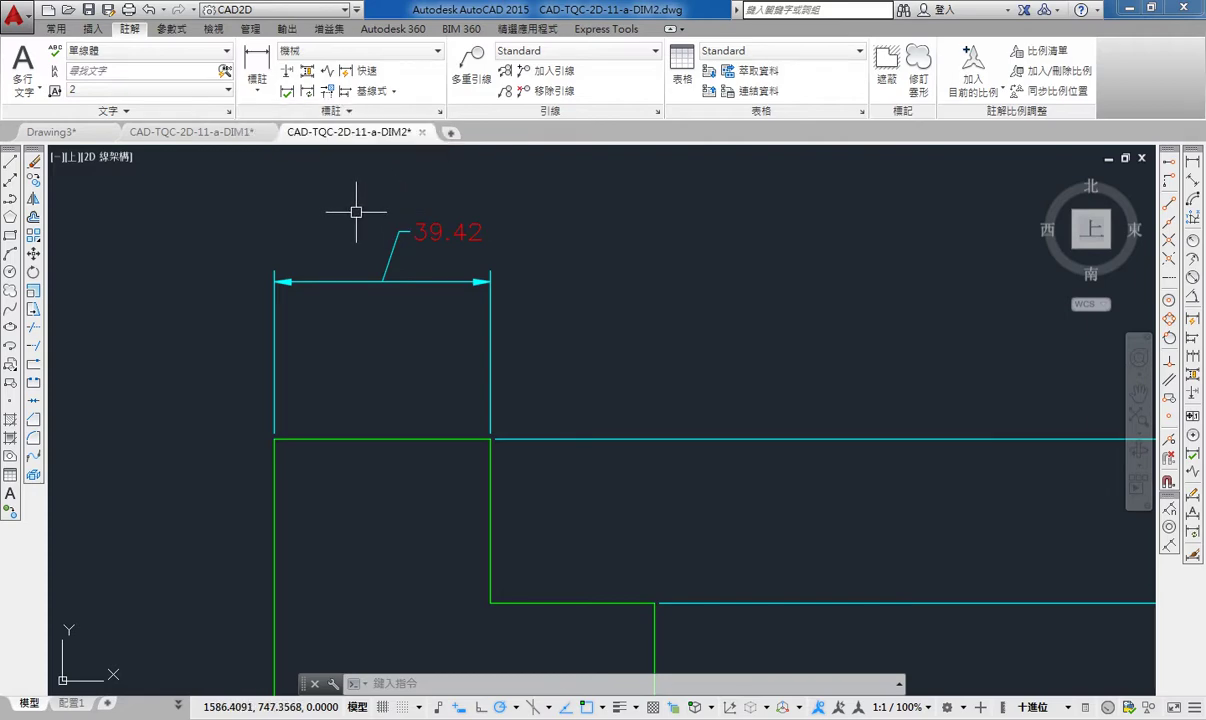
{"action": "type", "text": "DIMED"}
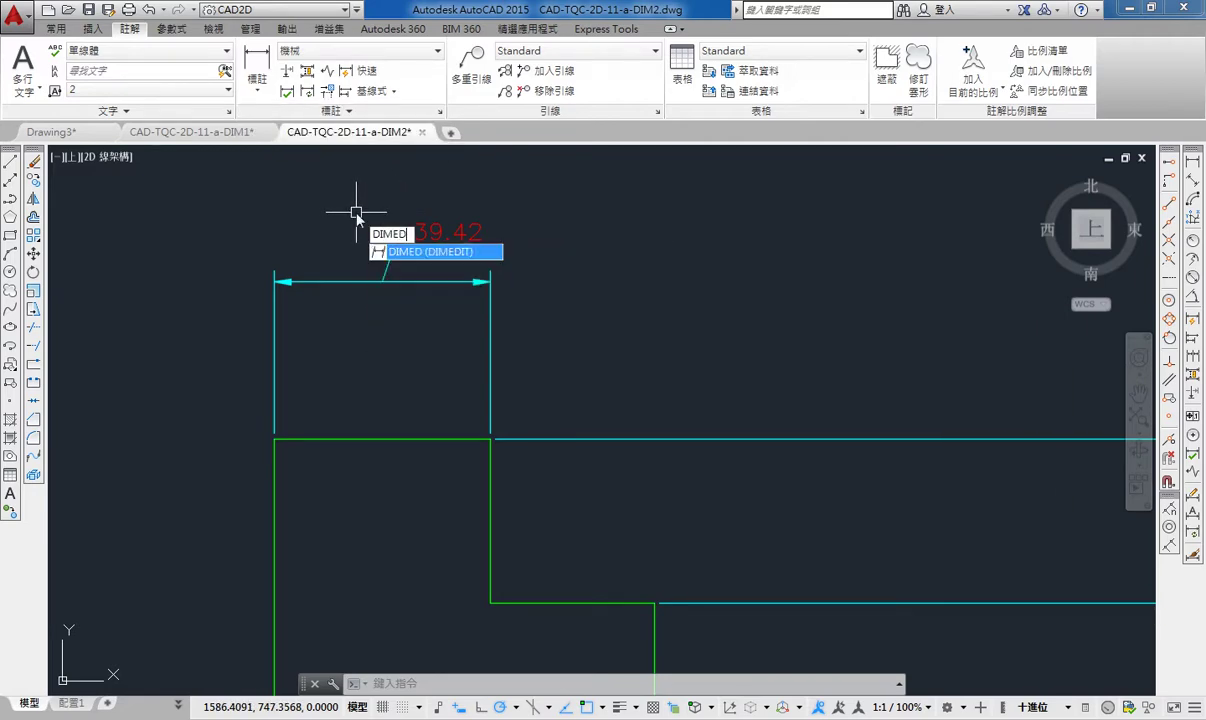
{"action": "type", "text": "IT"}
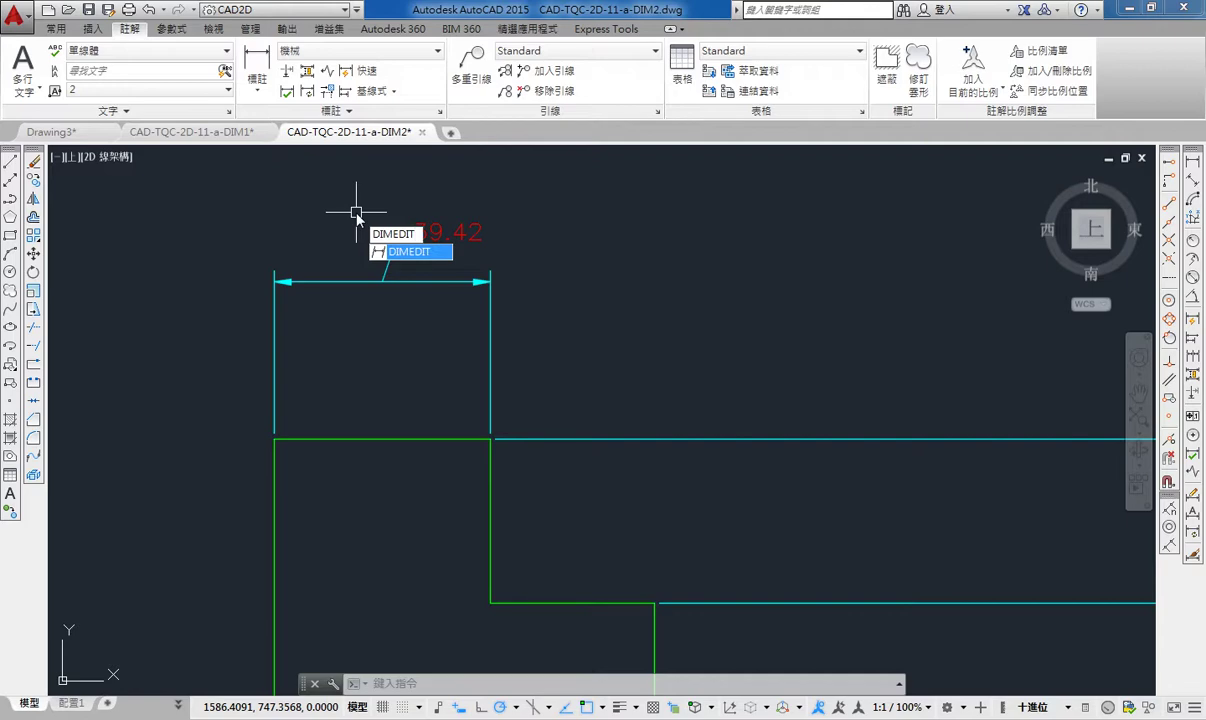
{"action": "key", "text": "Return"}
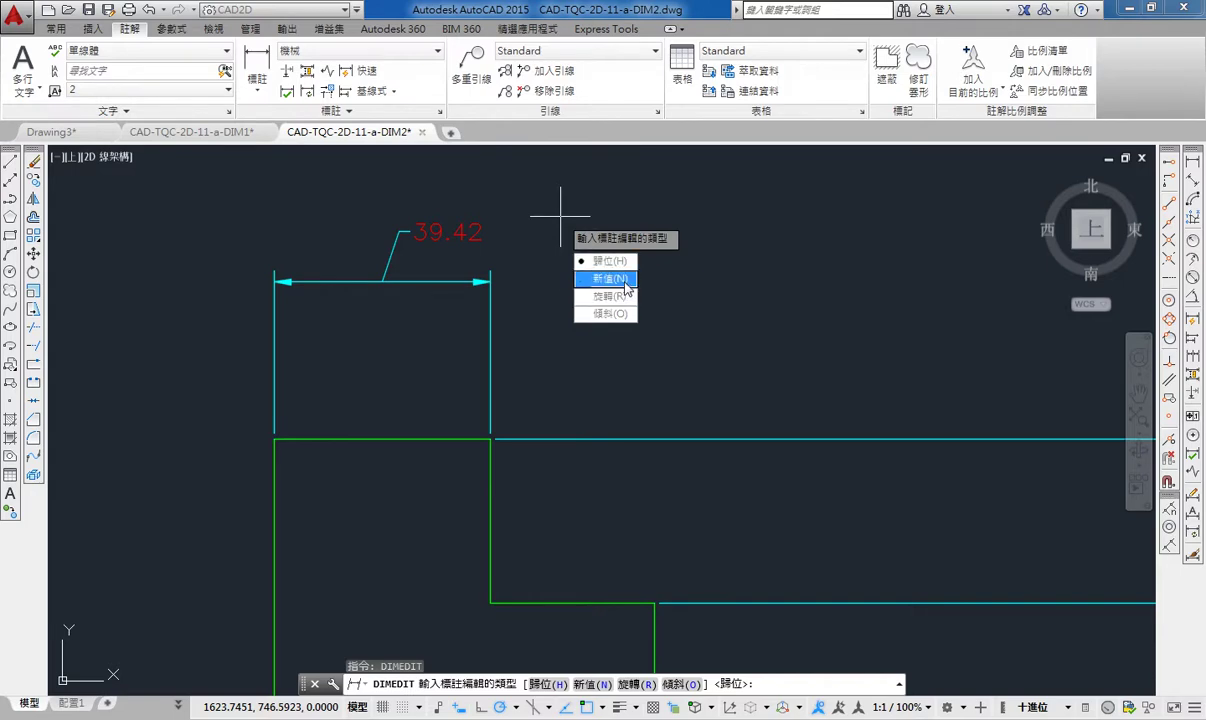
- Apply DIMEDIT's Home option to the 39.42 dimension, recentering its text on the line
{"action": "left_click", "coordinate": [600, 261]}
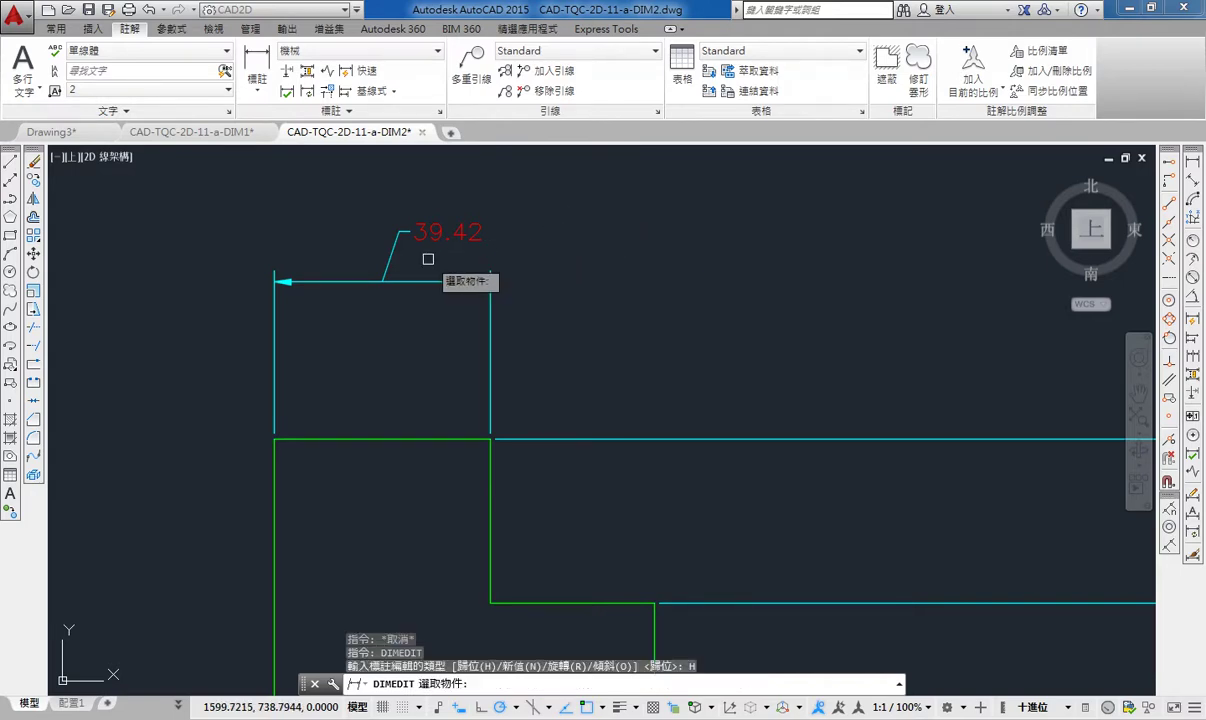
{"action": "left_click", "coordinate": [395, 238]}
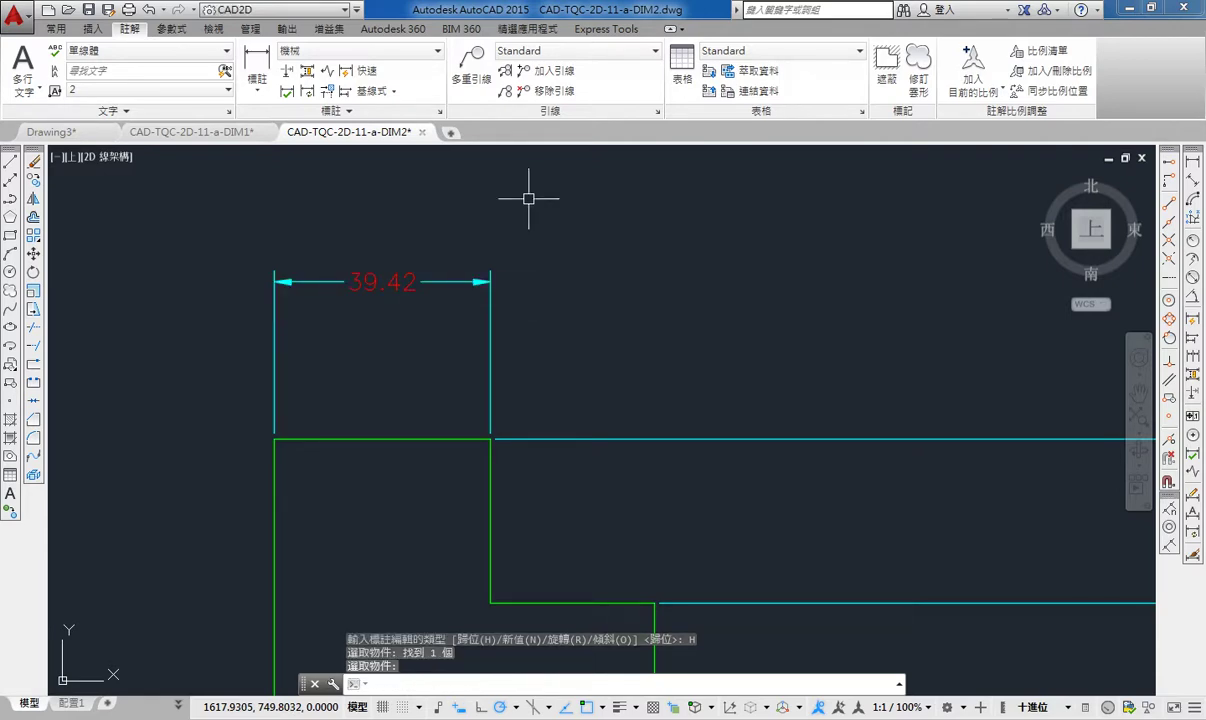
{"action": "key", "text": "Return"}
{"action": "left_click", "coordinate": [335, 111]}
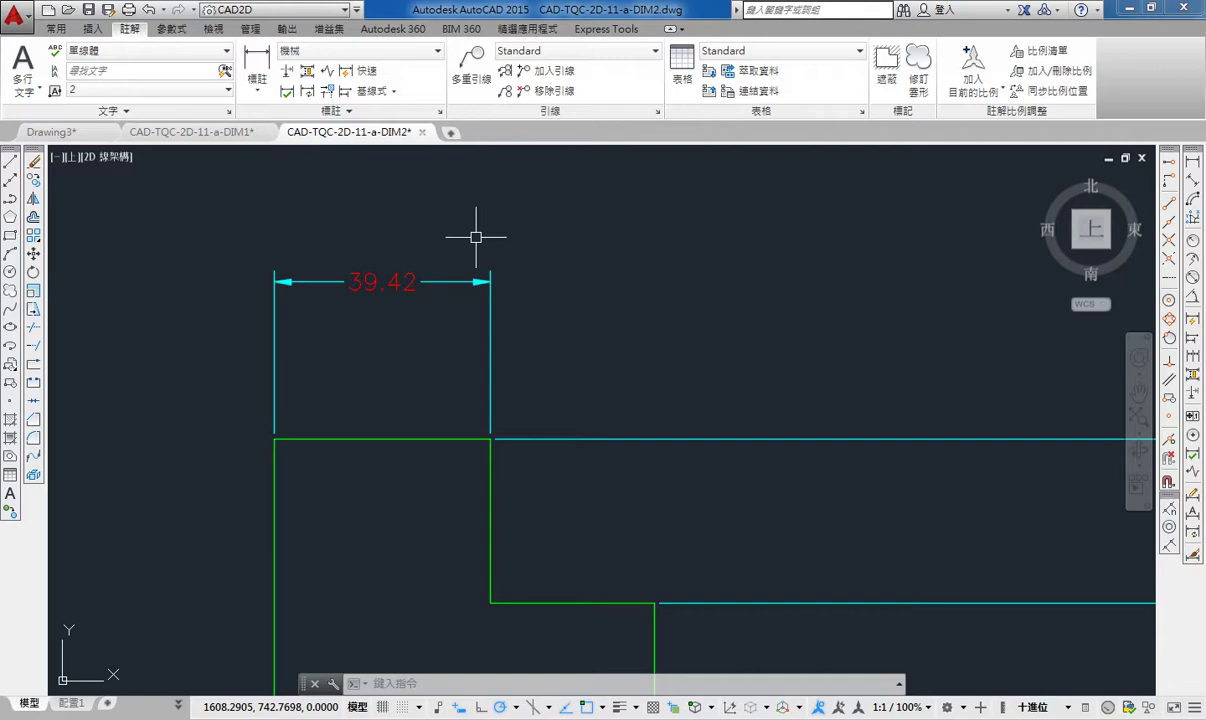
- Use DIMTEDIT to place the 39.42 text above the dimension, attached by a leader
{"action": "type", "text": "DIM"}
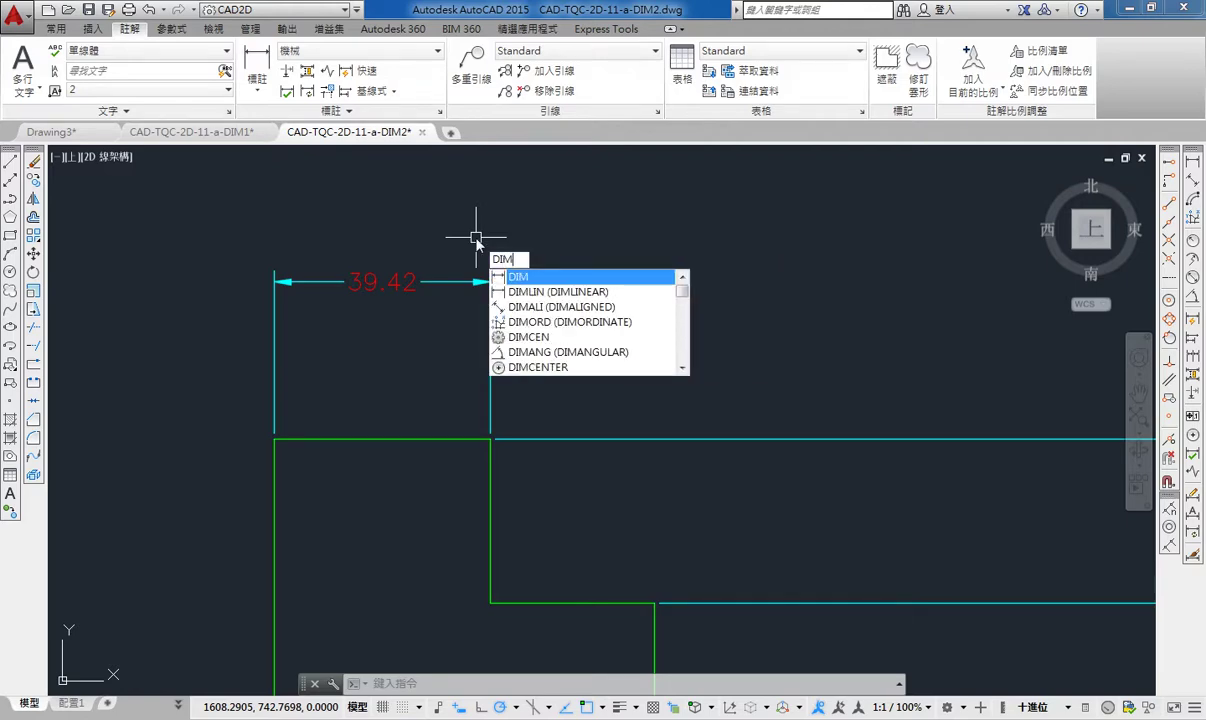
{"action": "type", "text": "T"}
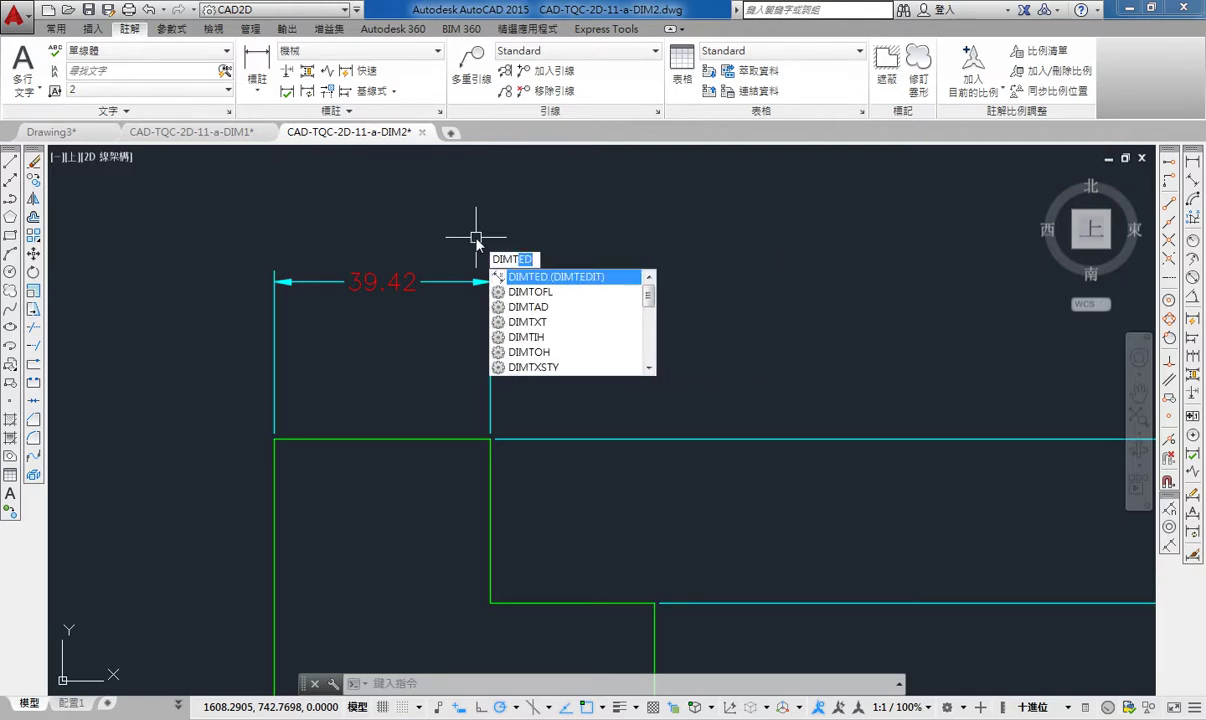
{"action": "type", "text": "ED"}
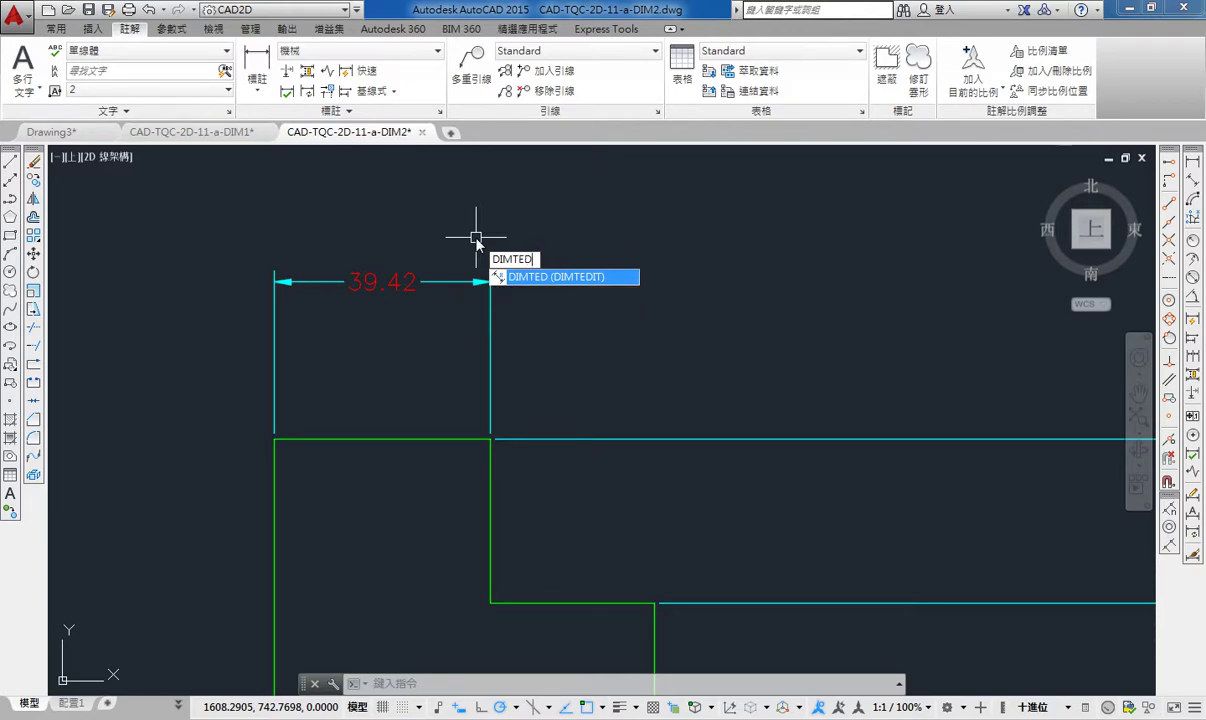
{"action": "key", "text": "Return"}
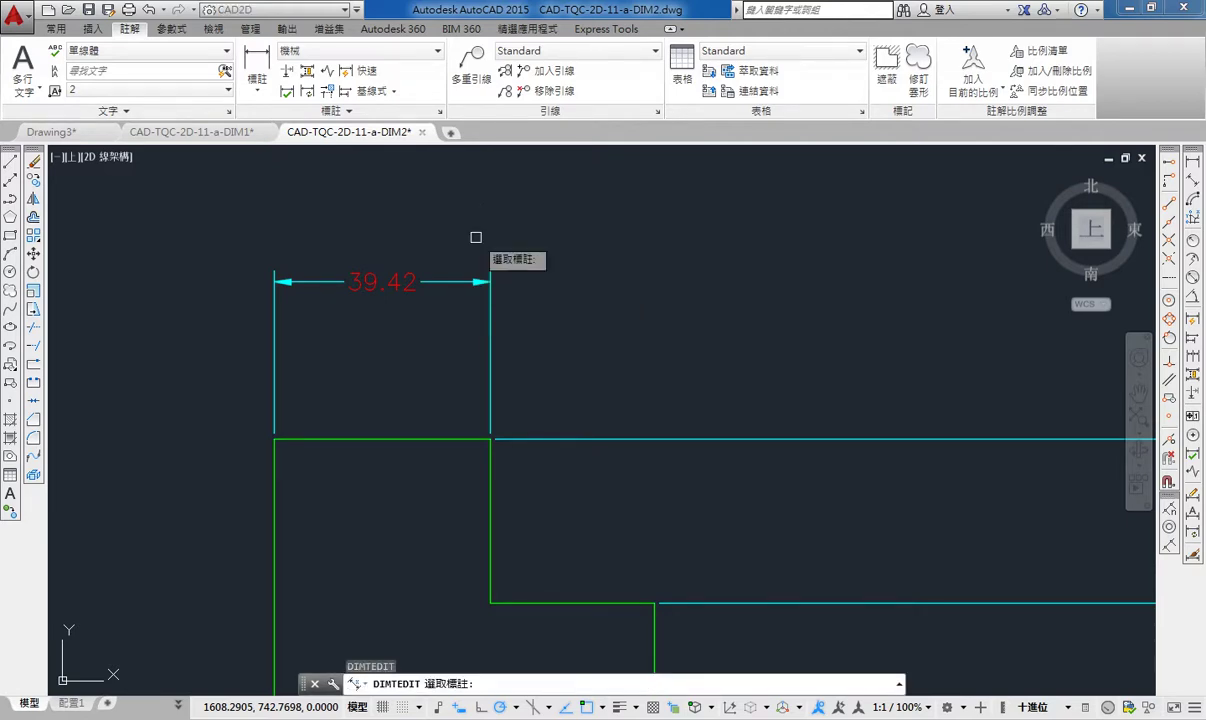
{"action": "left_click", "coordinate": [396, 281]}
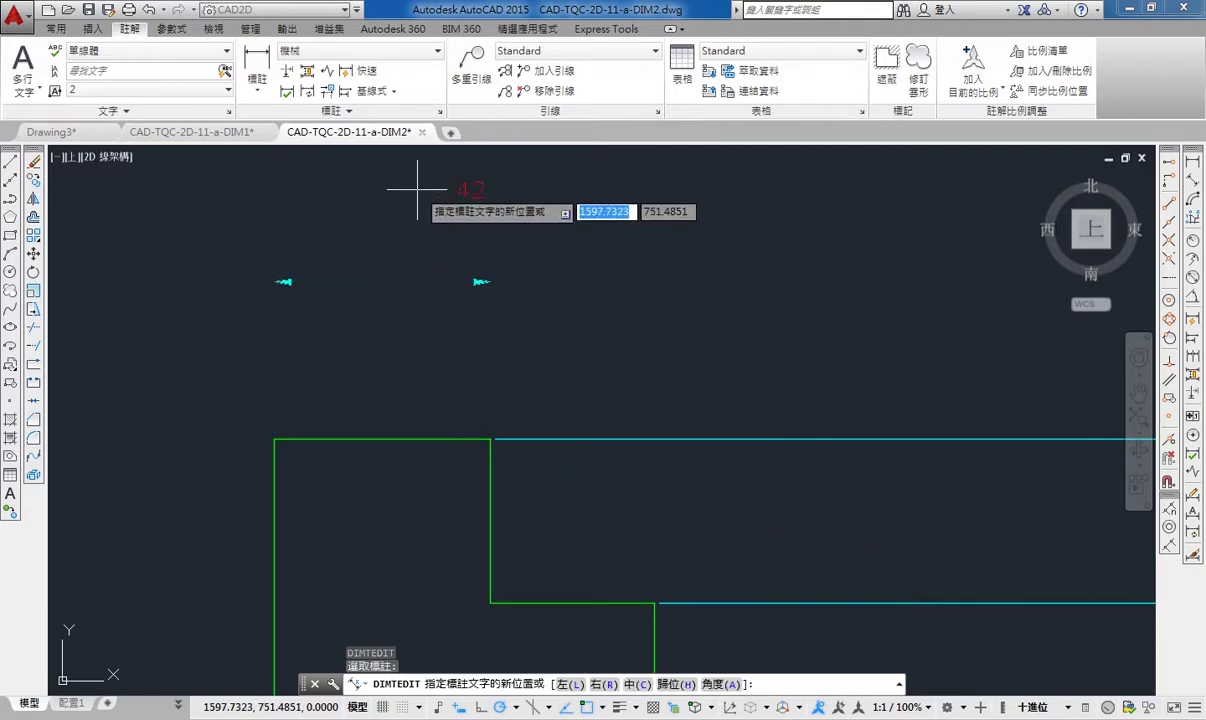
{"action": "left_click", "coordinate": [405, 205]}
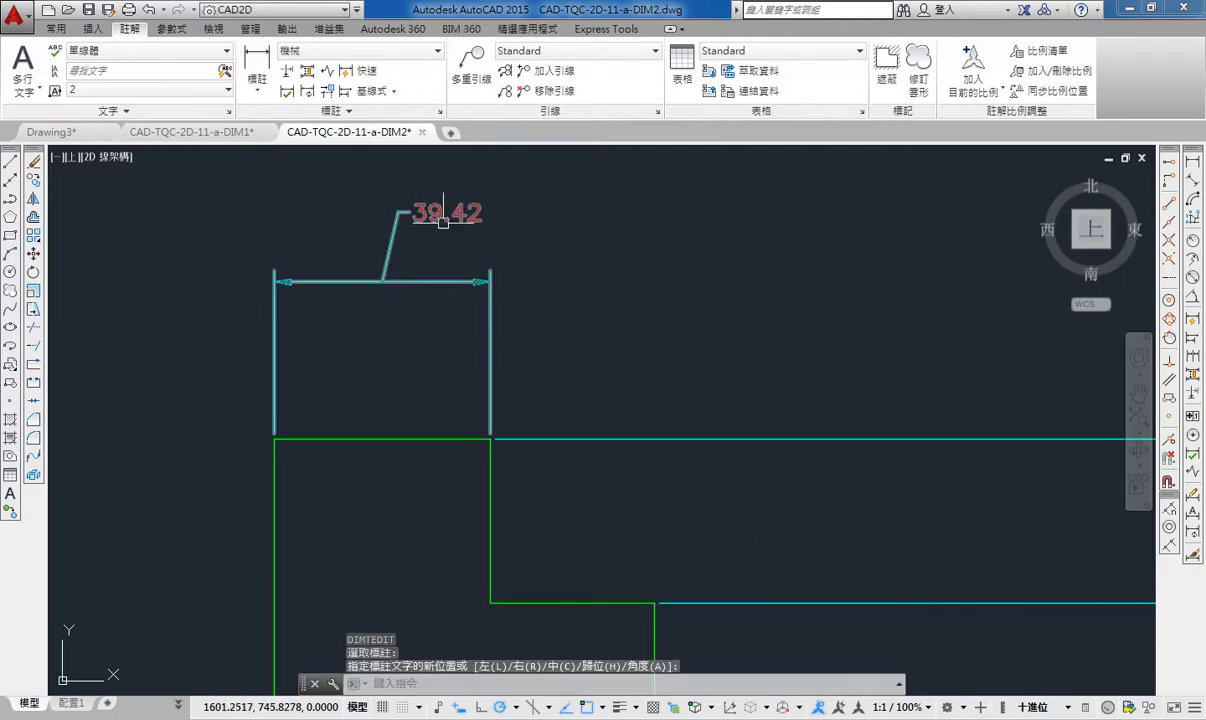
{"action": "left_click", "coordinate": [350, 112]}
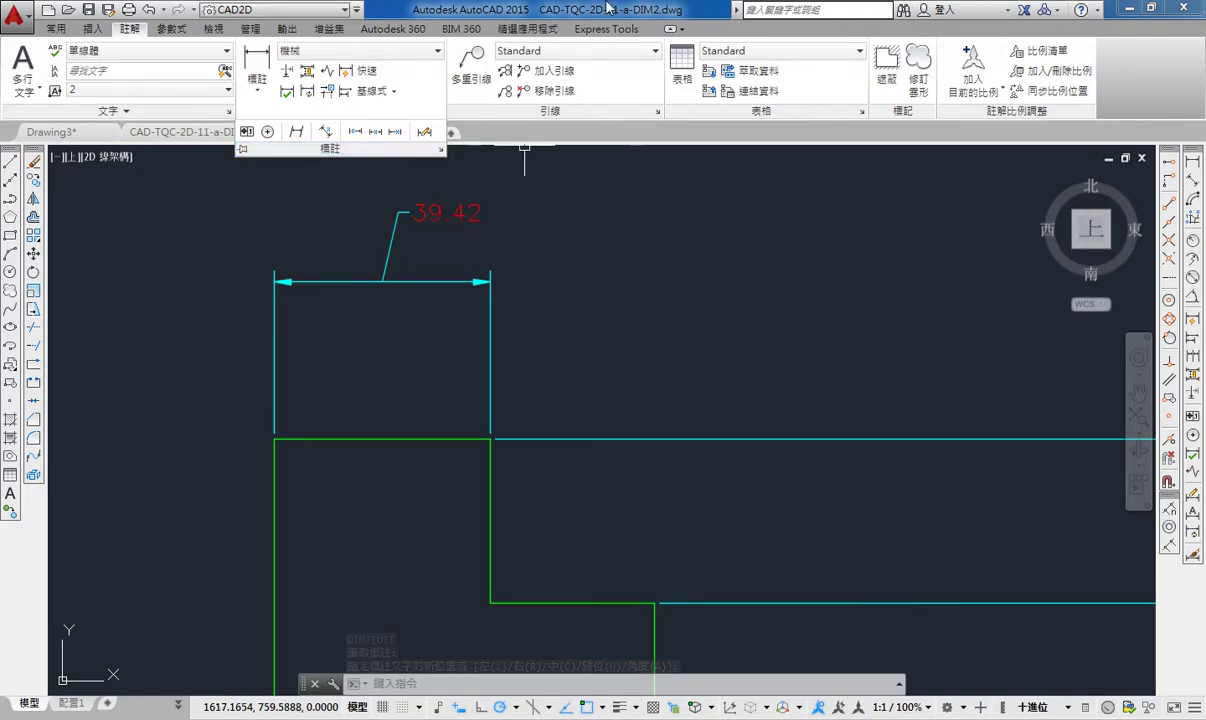
{"action": "left_click", "coordinate": [436, 212]}
{"action": "right_click", "coordinate": [420, 195]}
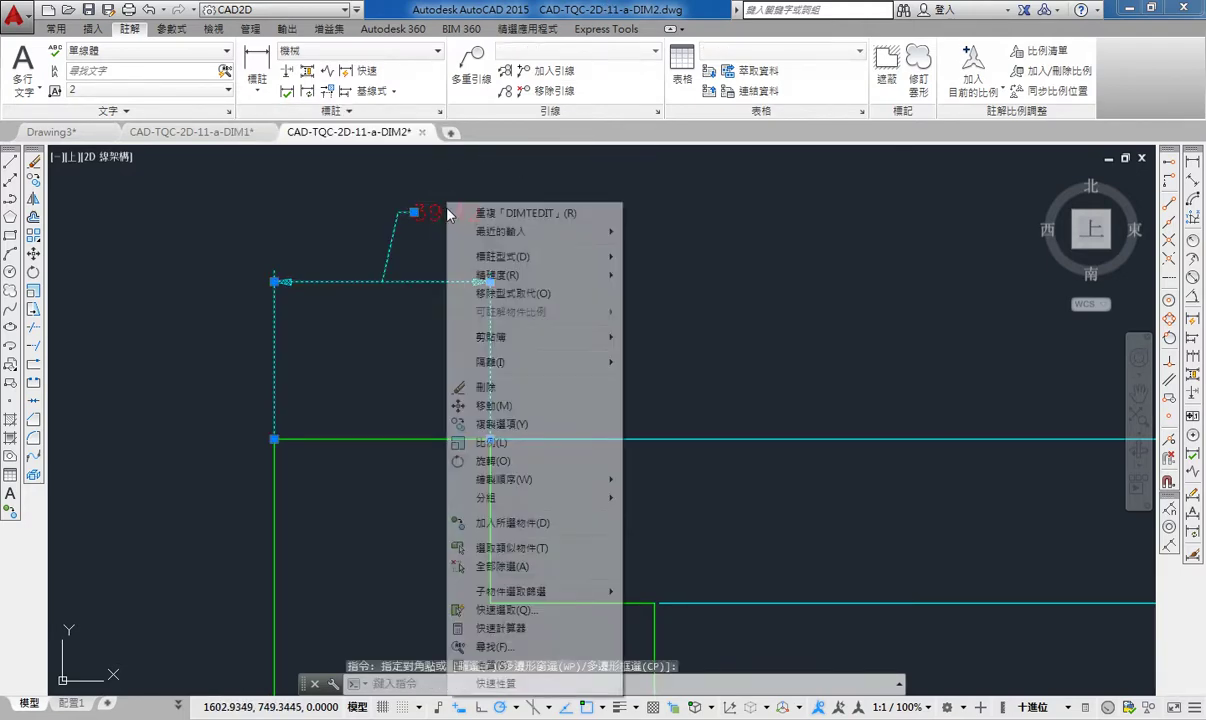
{"action": "left_click", "coordinate": [478, 618]}
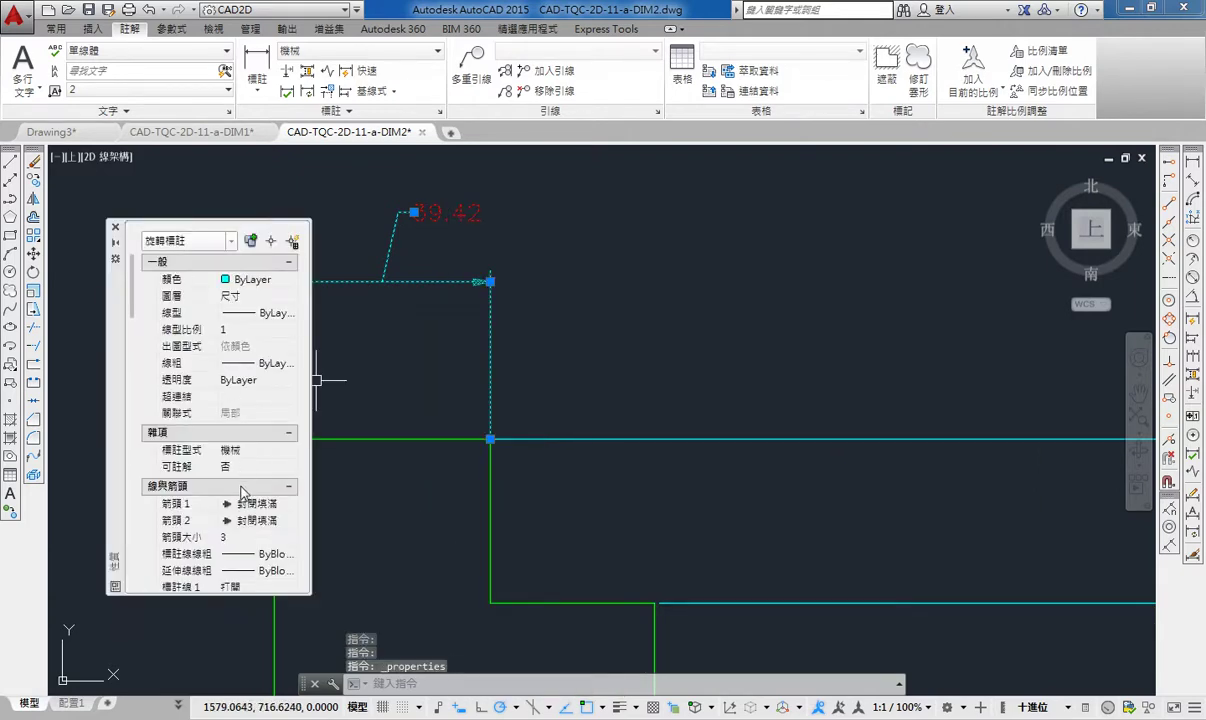
{"action": "left_click", "coordinate": [115, 229]}
{"action": "key", "text": "Escape"}
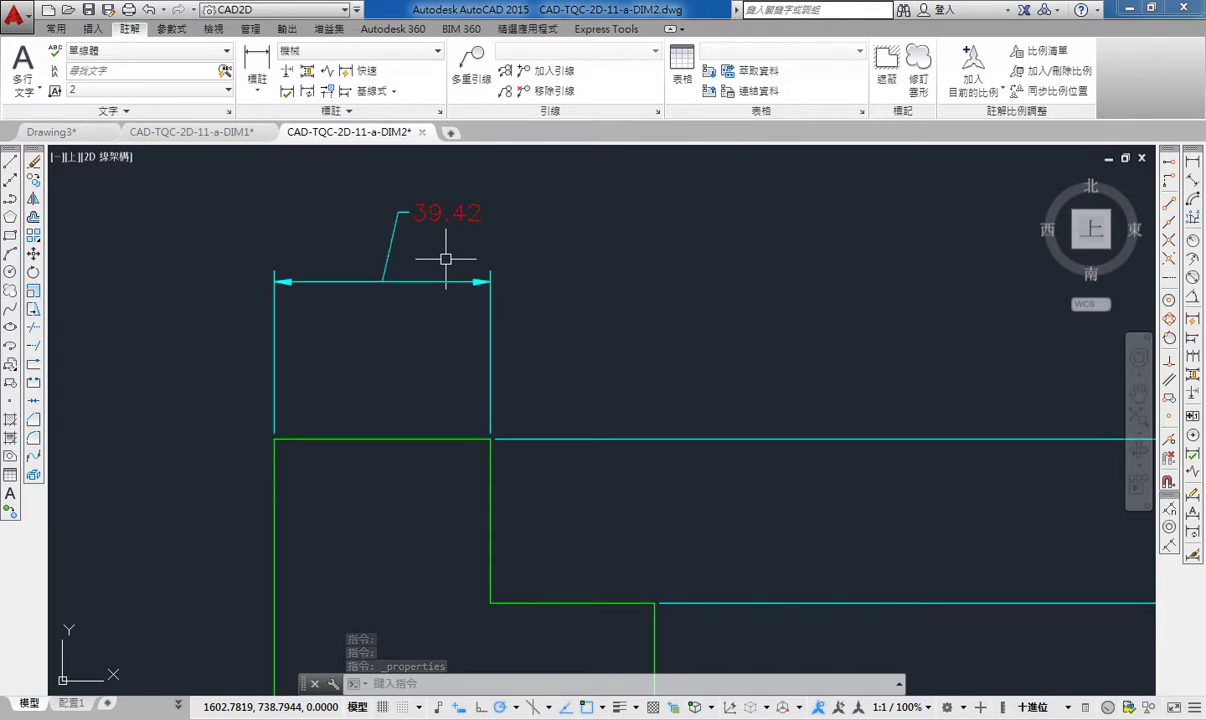
{"action": "key", "text": "Escape"}
{"action": "scroll", "coordinate": [374, 317], "scroll_direction": "down", "scroll_amount": 5}
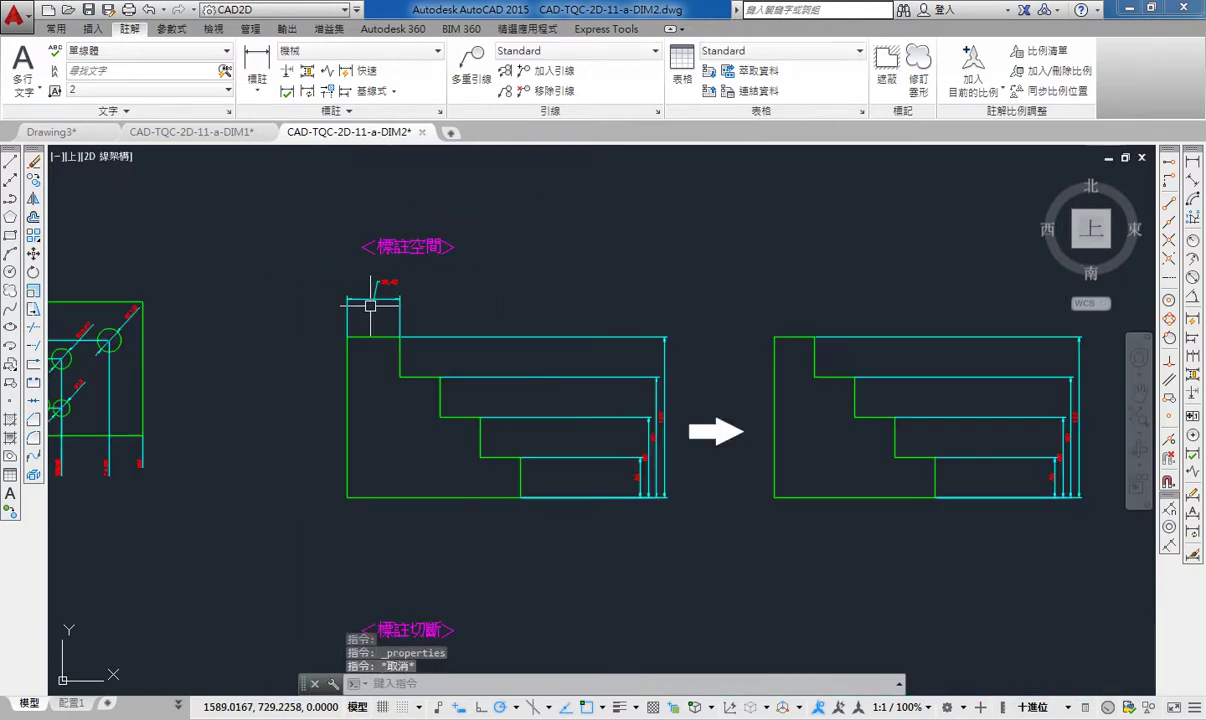
{"action": "scroll", "coordinate": [400, 328], "scroll_direction": "up", "scroll_amount": 1}
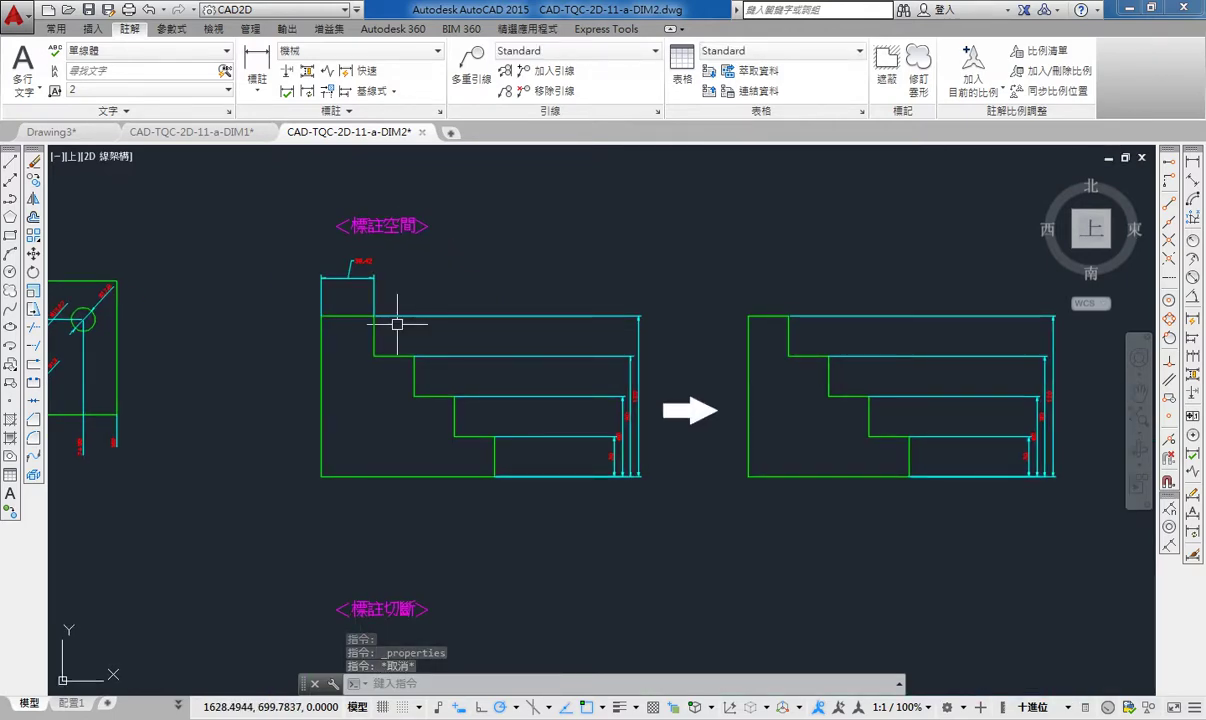
{"action": "left_click", "coordinate": [353, 276]}
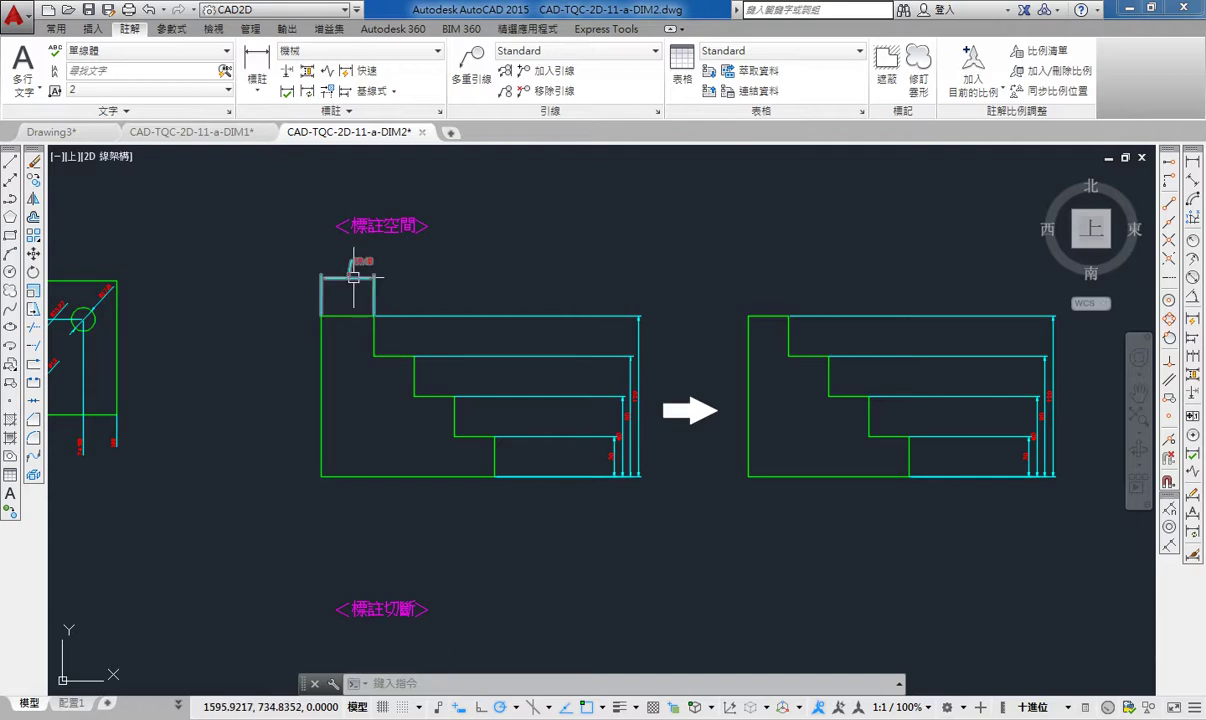
{"action": "left_click", "coordinate": [353, 276]}
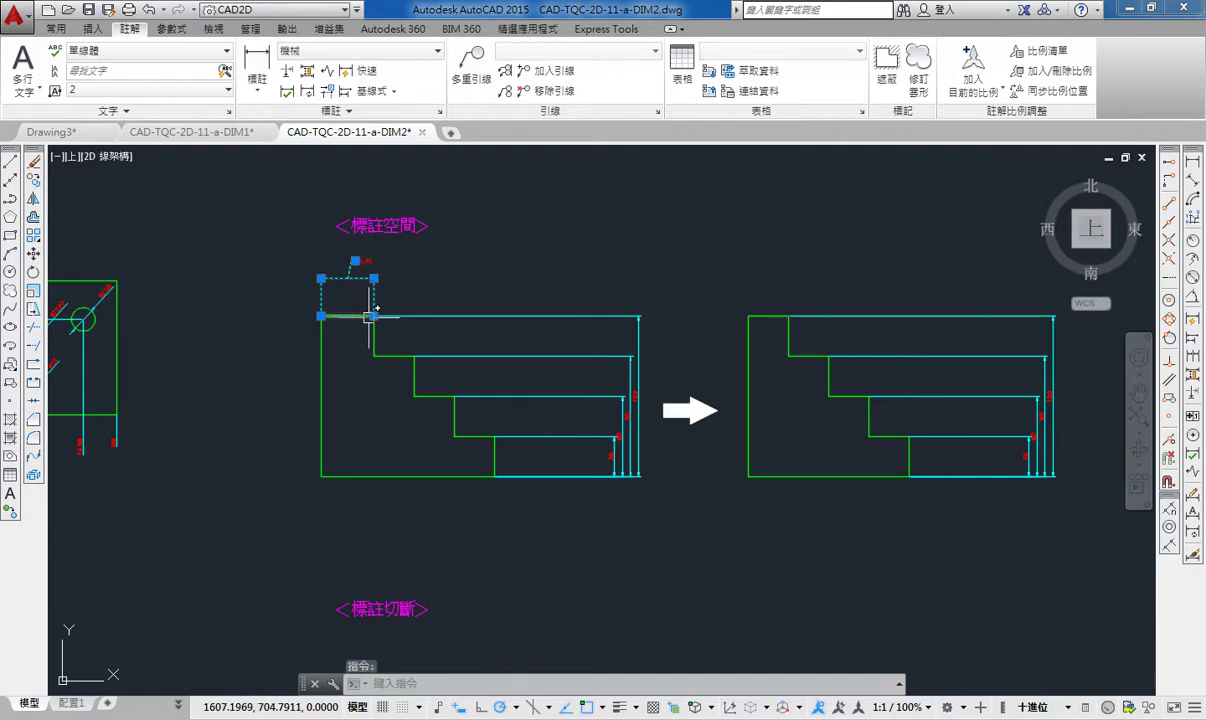